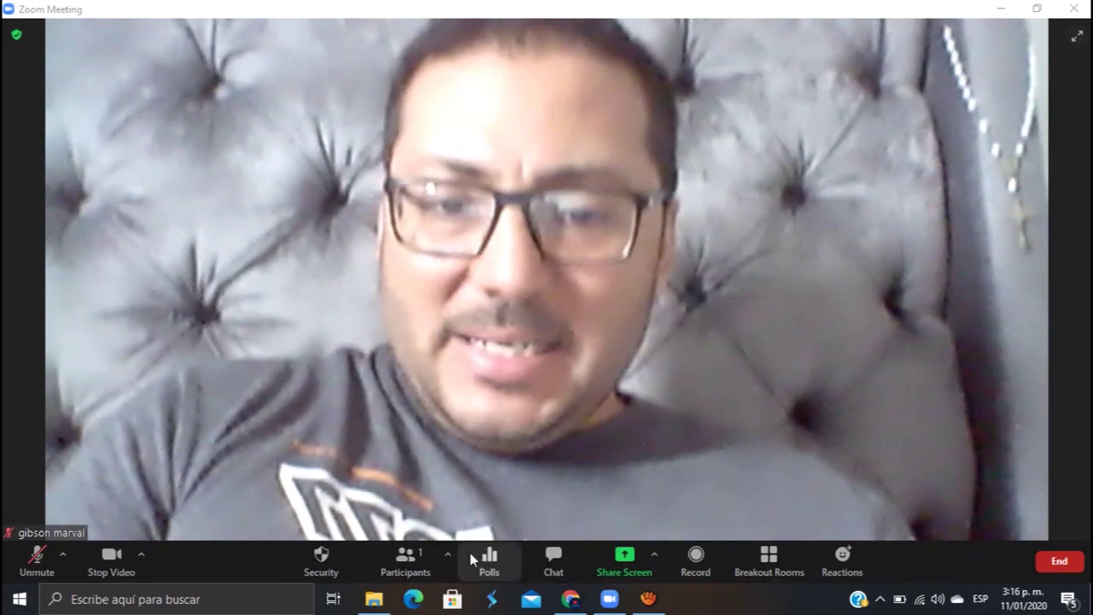
# - Open the meeting's polls, select Polling 4 and look through its questions and answer options
pyautogui.click(489, 559)
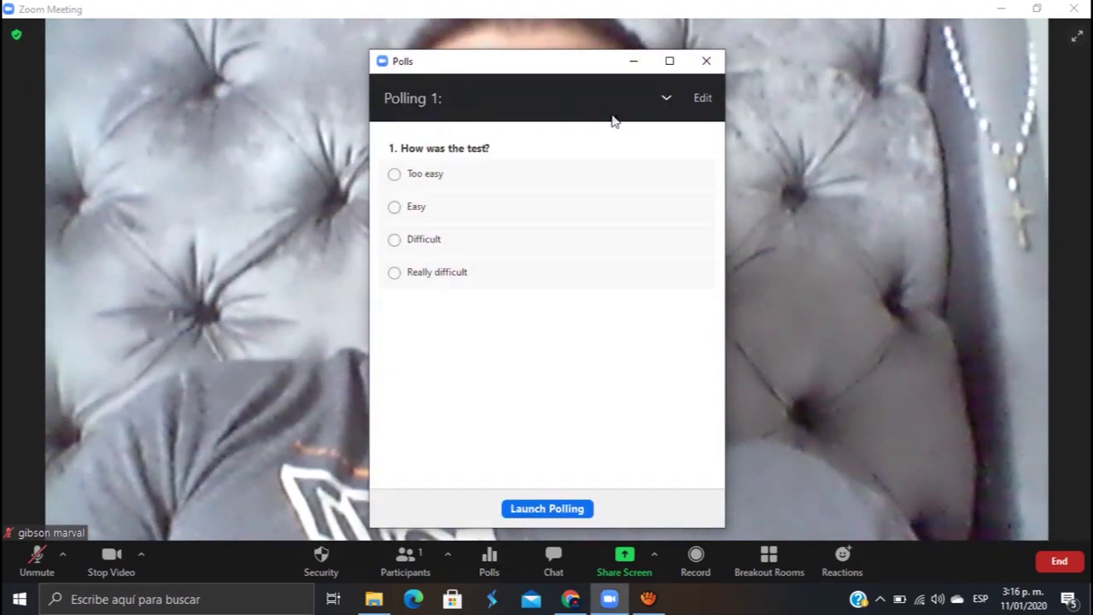
pyautogui.click(662, 99)
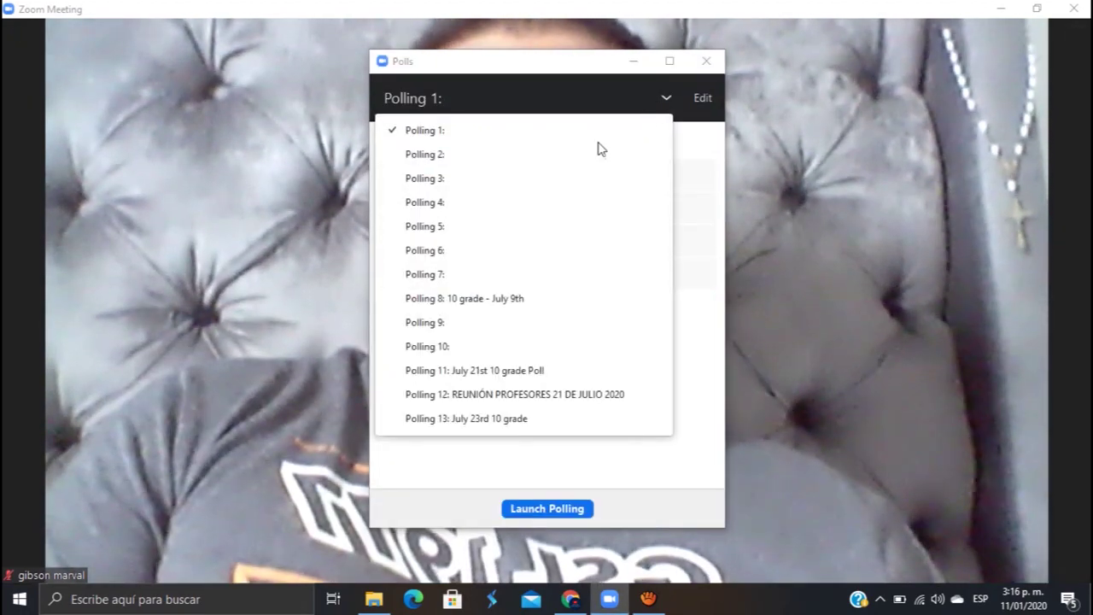
pyautogui.click(450, 209)
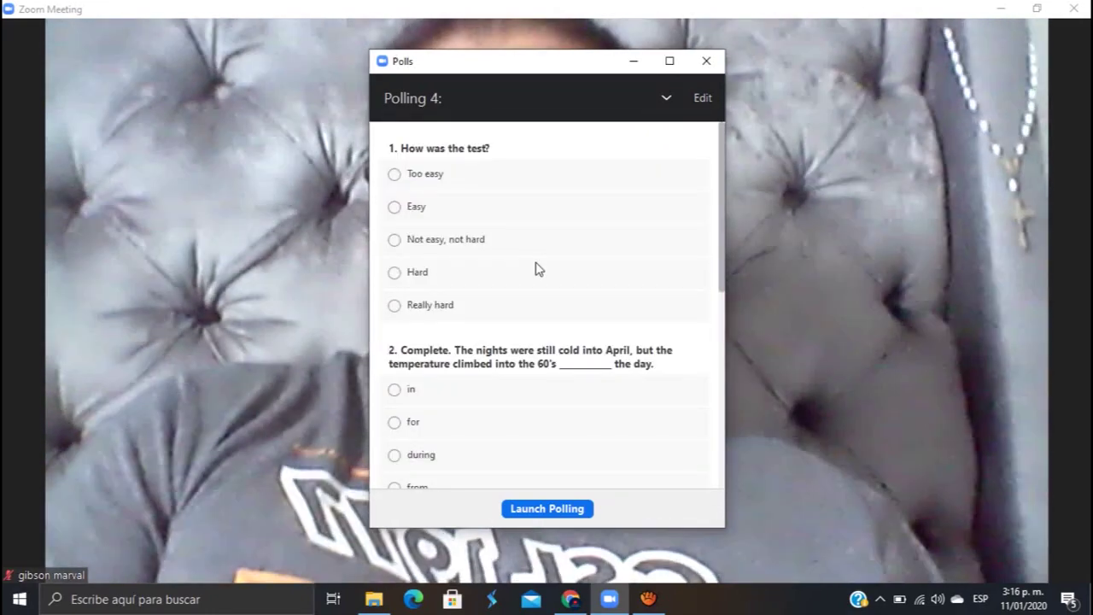
pyautogui.scroll(-5, 538, 268)
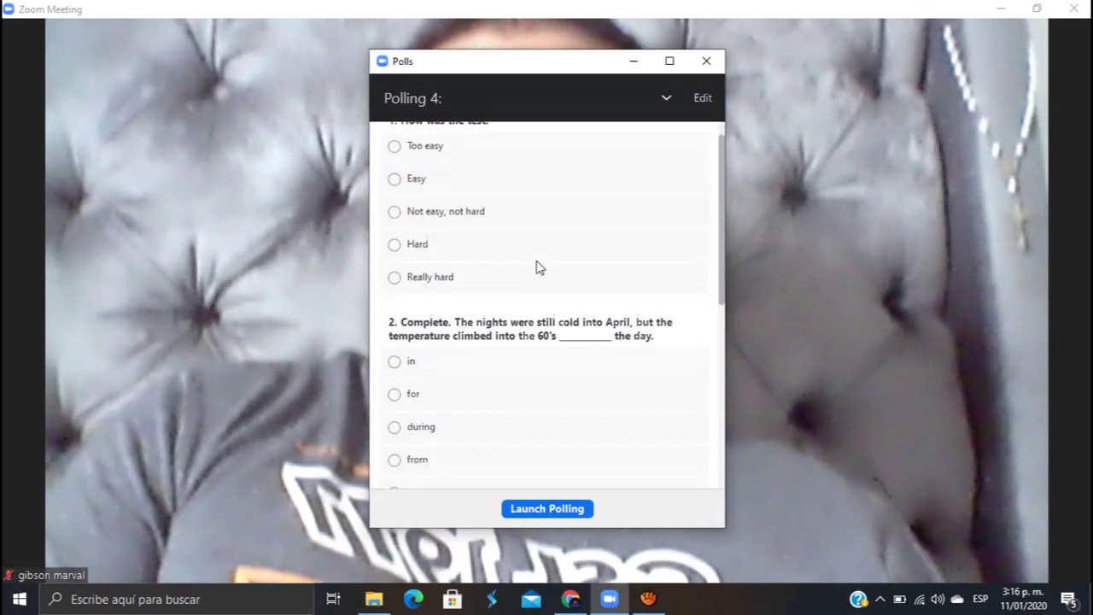
pyautogui.scroll(-4, 538, 266)
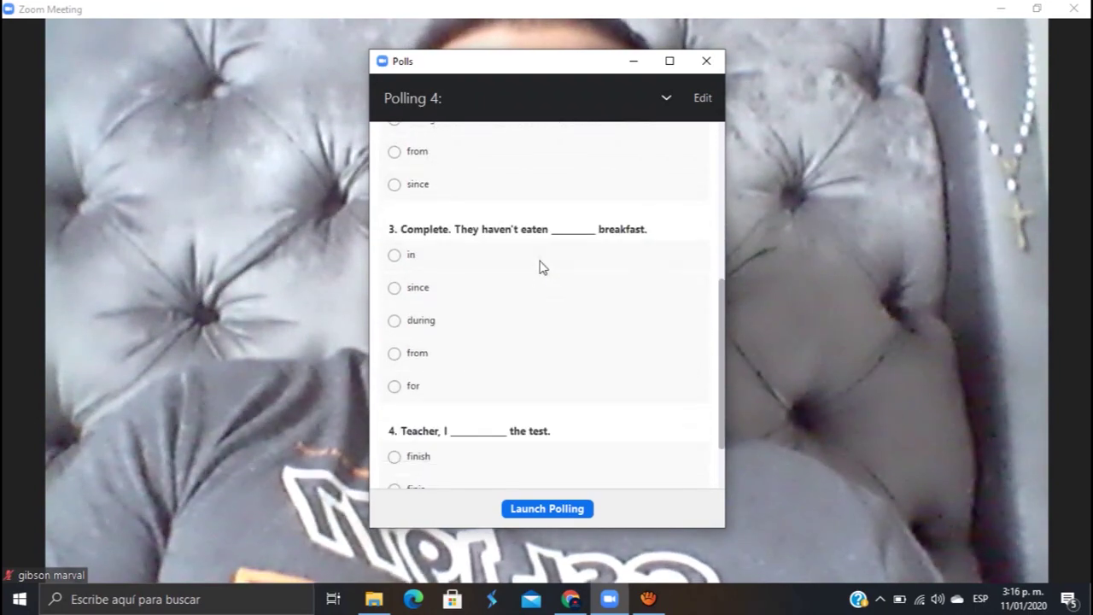
pyautogui.scroll(4, 549, 271)
pyautogui.scroll(3, 554, 271)
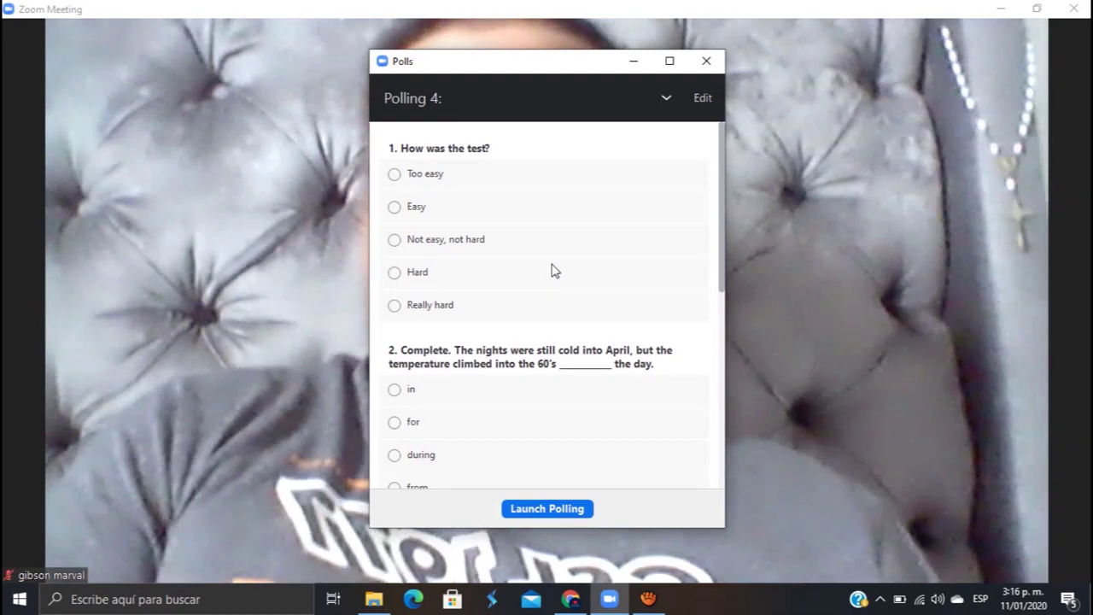
pyautogui.click(633, 61)
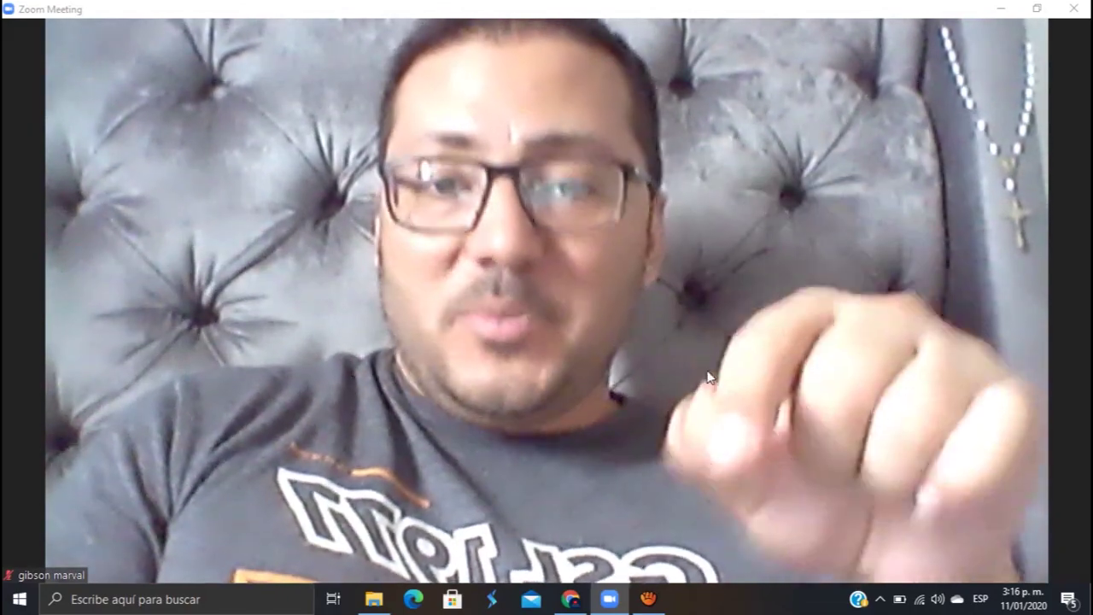
# - Switch to the Zoom website in the browser and open the account's Configuración page
pyautogui.hotkey('alt', 'Tab')
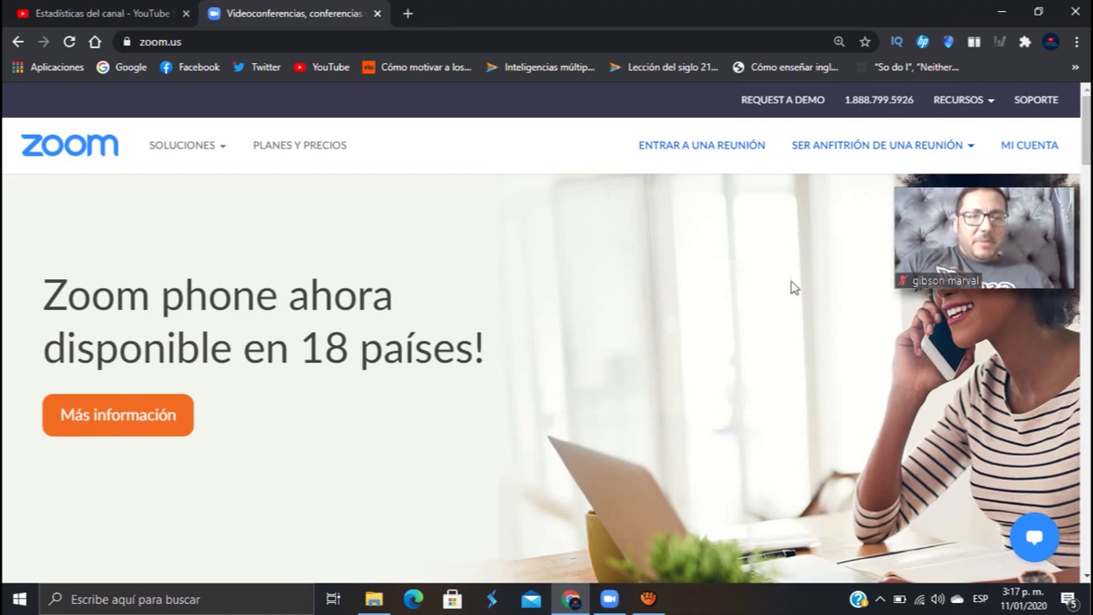
pyautogui.click(1041, 151)
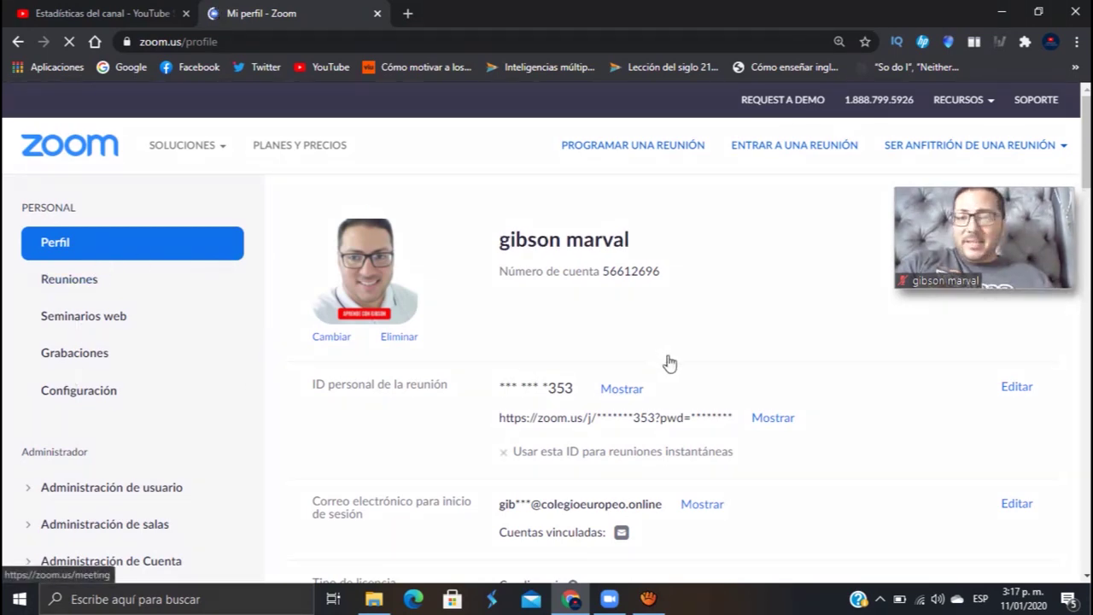
pyautogui.scroll(-3, 669, 359)
pyautogui.scroll(2, 670, 363)
pyautogui.scroll(1, 669, 361)
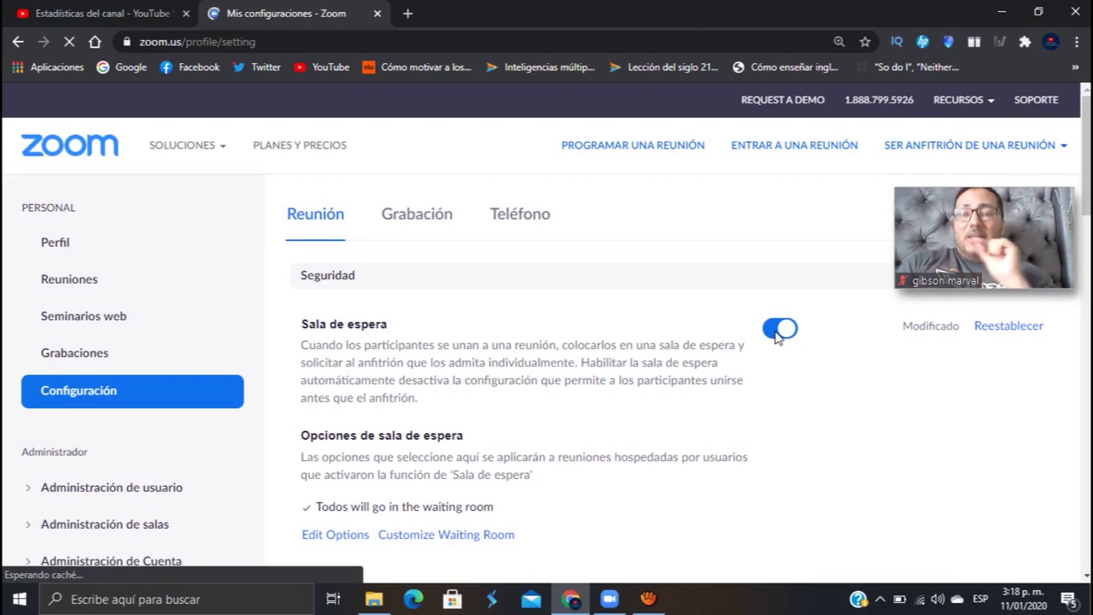
# - Examine the Reunión settings from Seguridad through En la reunión (Básico), down to the Votación option
pyautogui.scroll(-4, 569, 366)
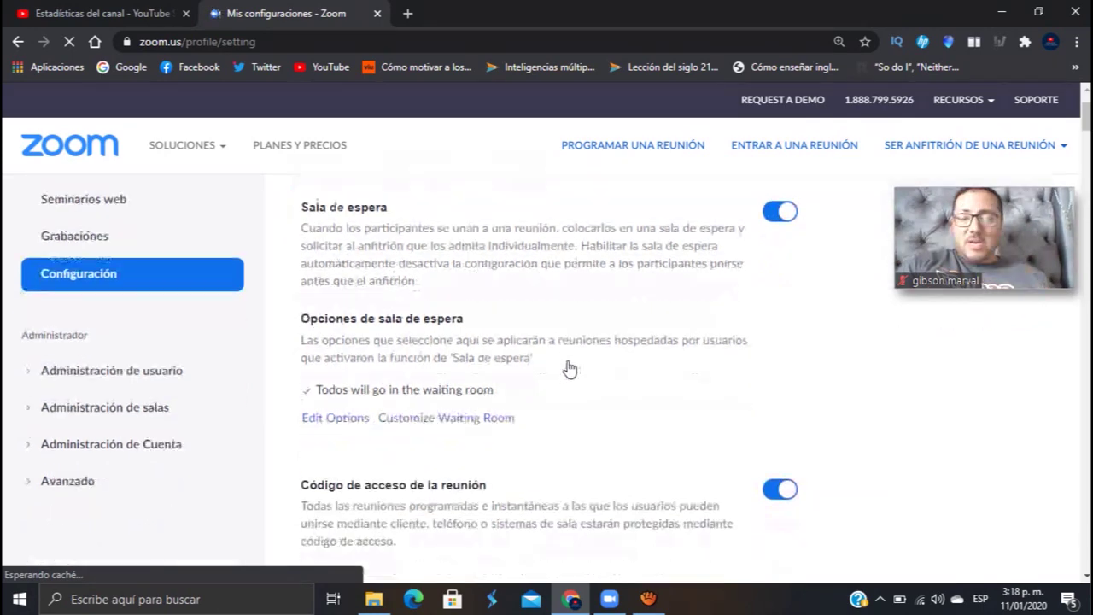
pyautogui.scroll(-8, 568, 365)
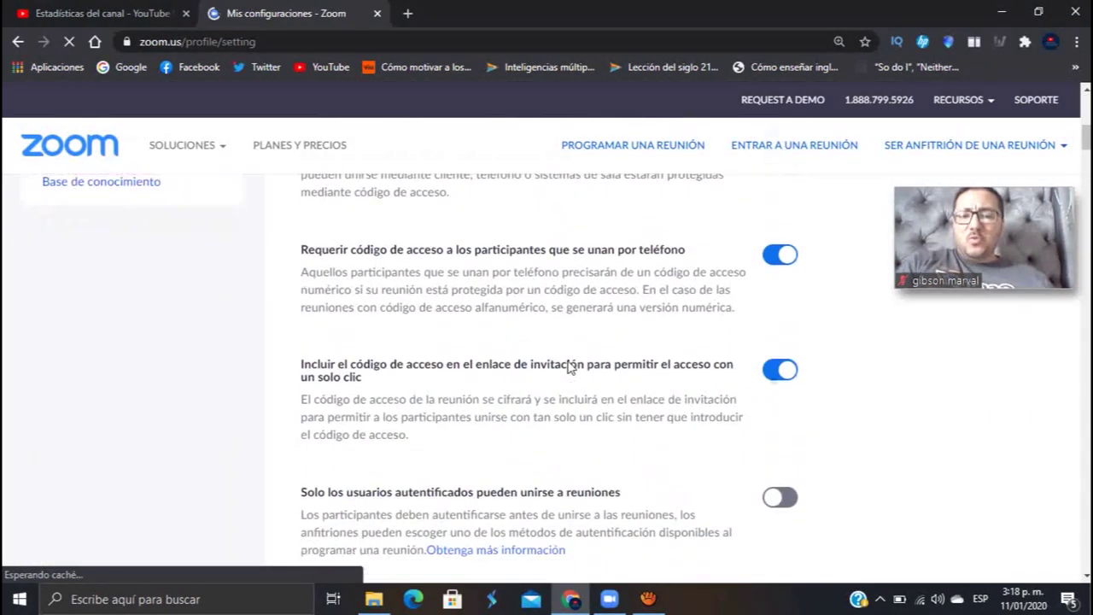
pyautogui.scroll(-6, 571, 367)
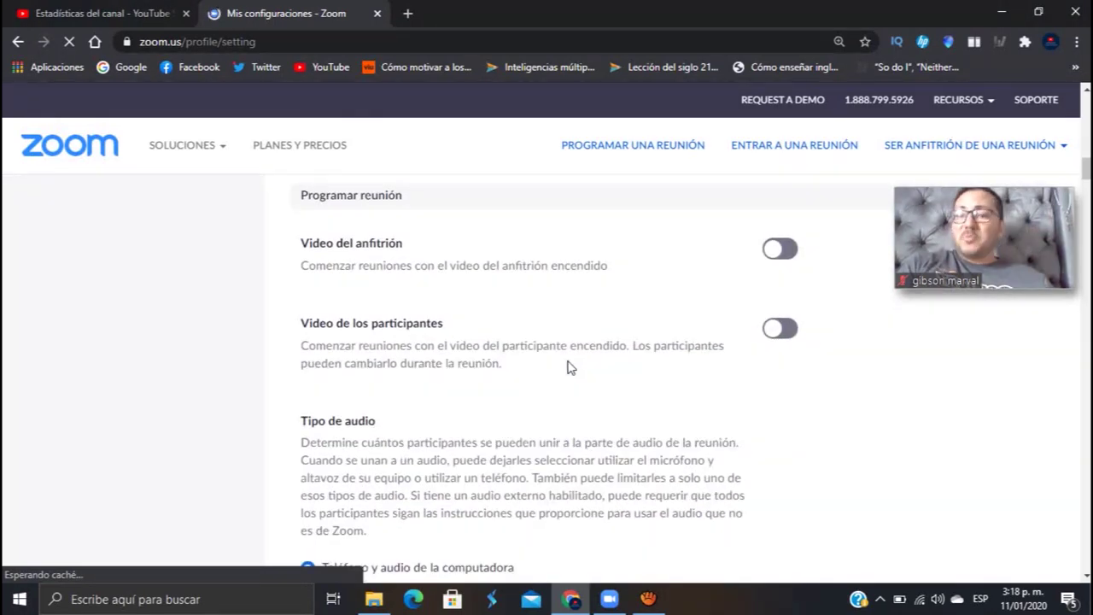
pyautogui.scroll(-6, 571, 368)
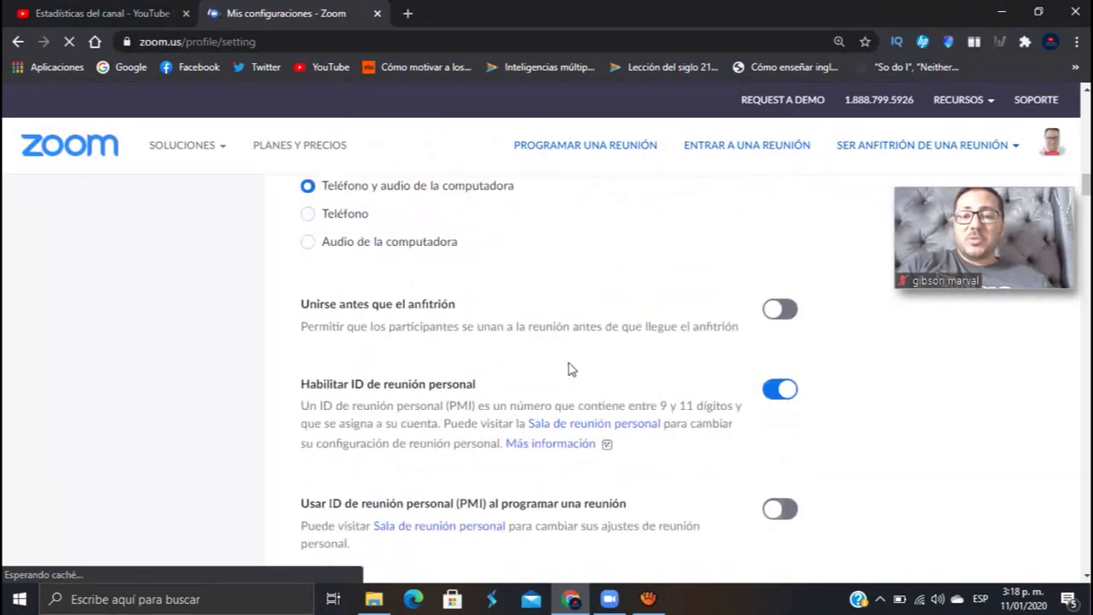
pyautogui.scroll(-5, 571, 369)
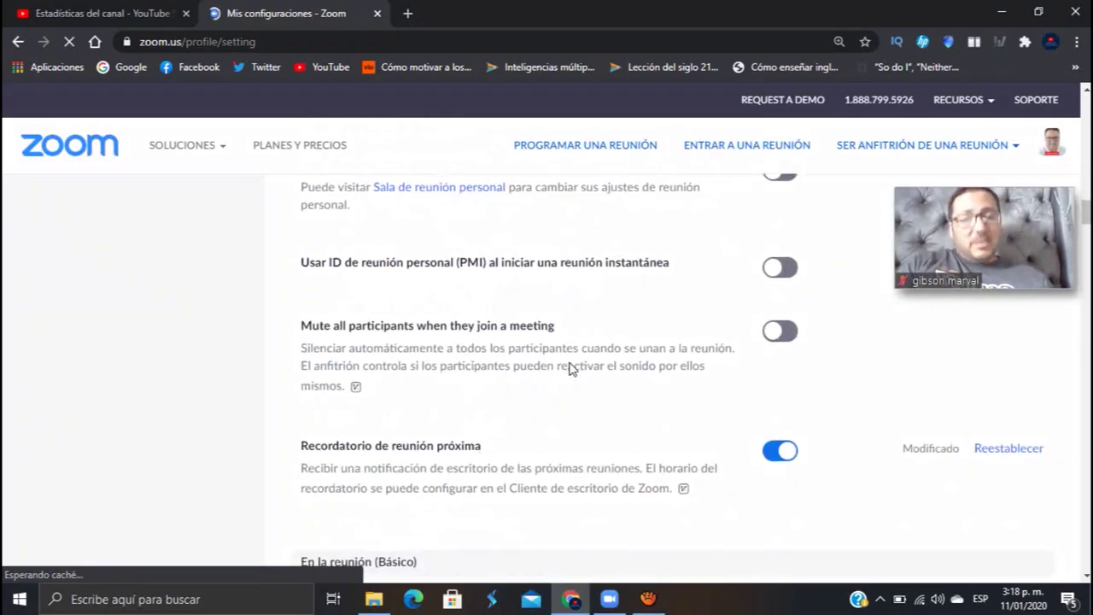
pyautogui.scroll(-4, 571, 369)
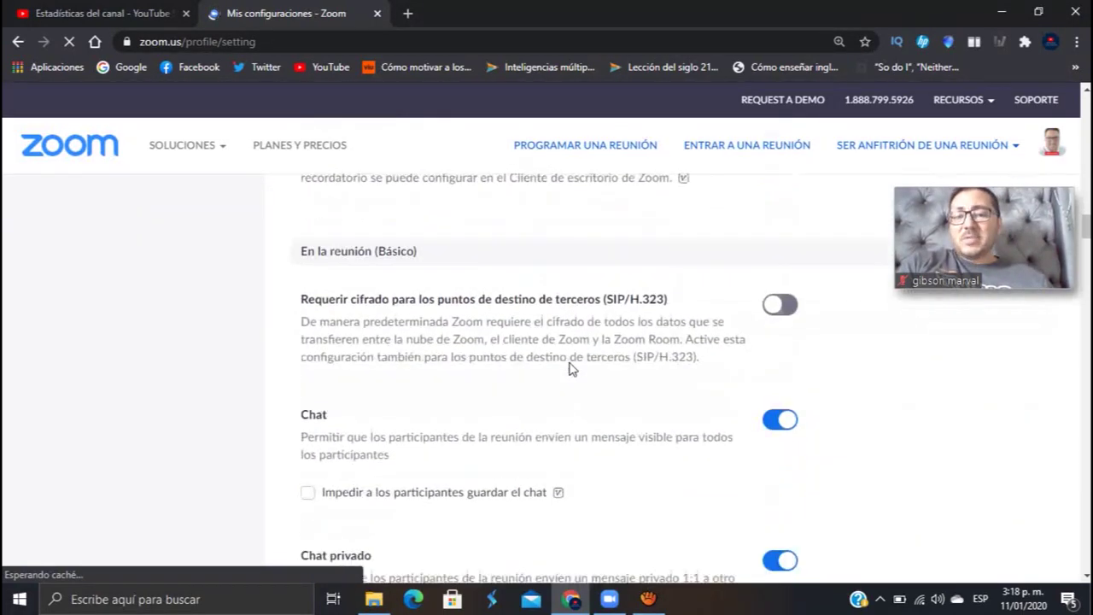
pyautogui.scroll(-4, 571, 368)
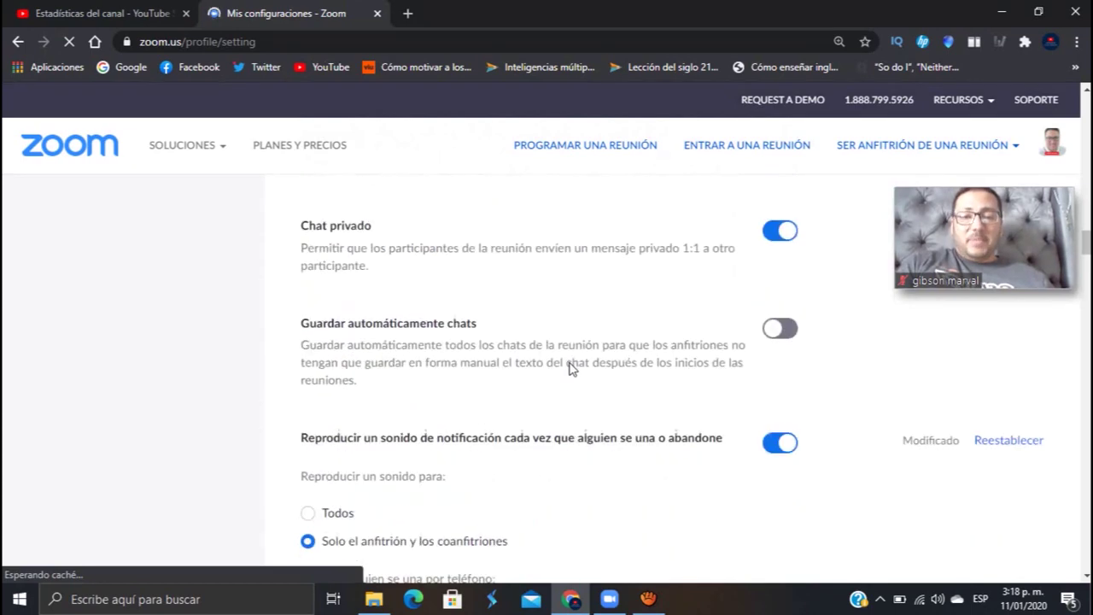
pyautogui.scroll(-4, 571, 369)
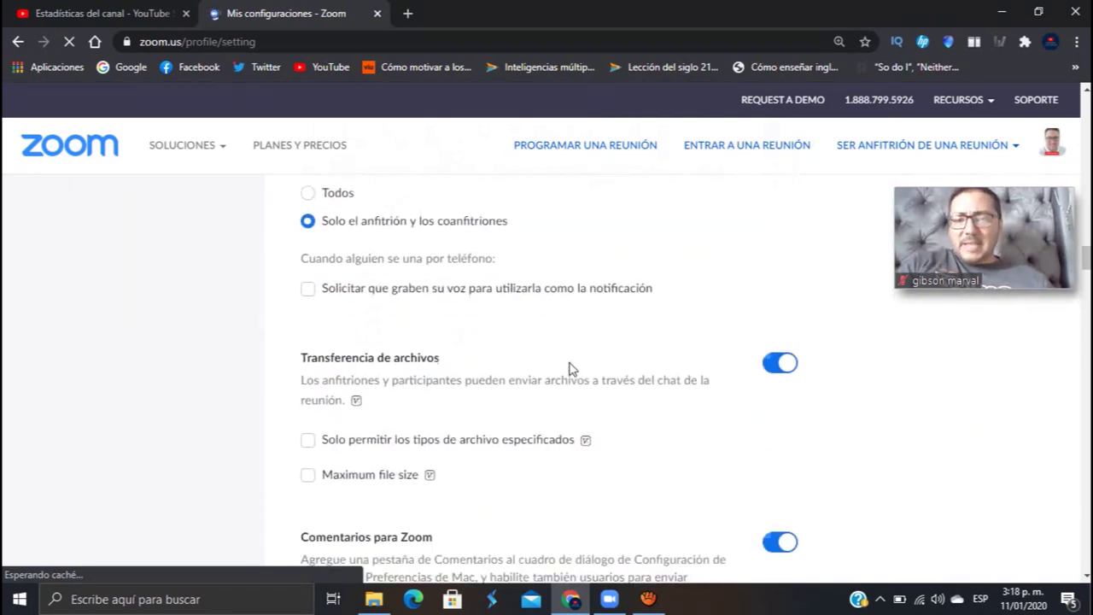
pyautogui.scroll(-3, 571, 368)
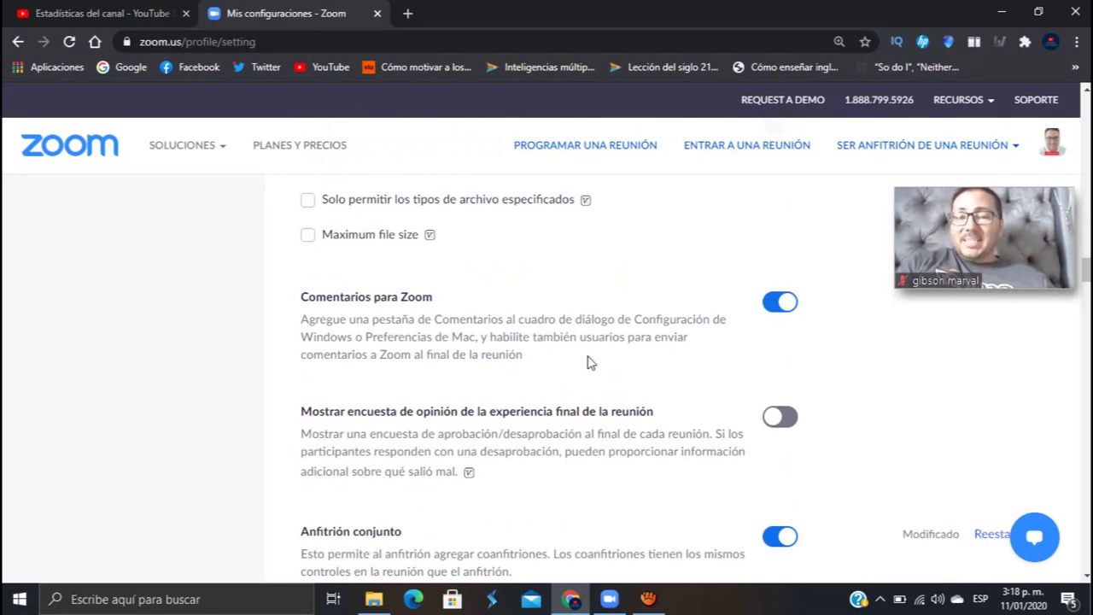
pyautogui.scroll(-3, 588, 362)
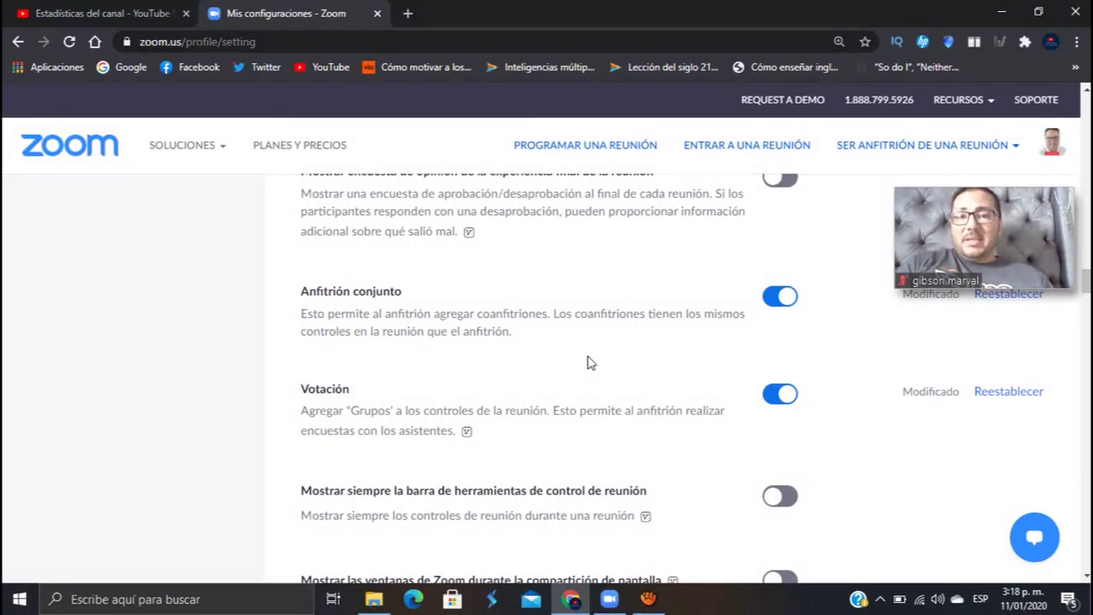
pyautogui.scroll(-1, 588, 363)
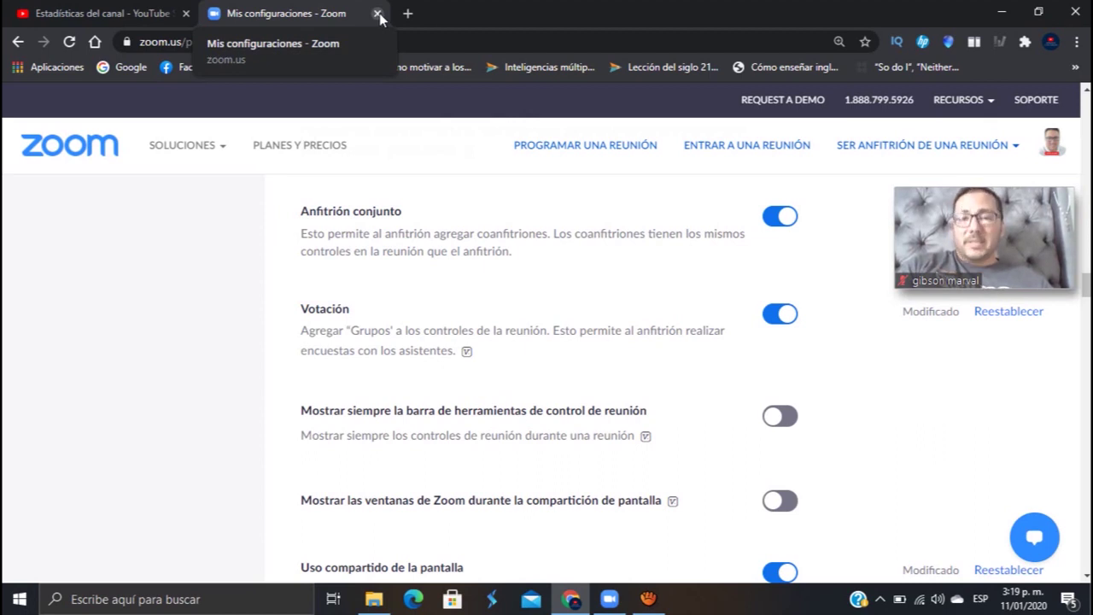
# - Close the web settings page and, back in the Zoom meeting, open its polls for editing on the website
pyautogui.click(378, 15)
pyautogui.doubleClick(947, 239)
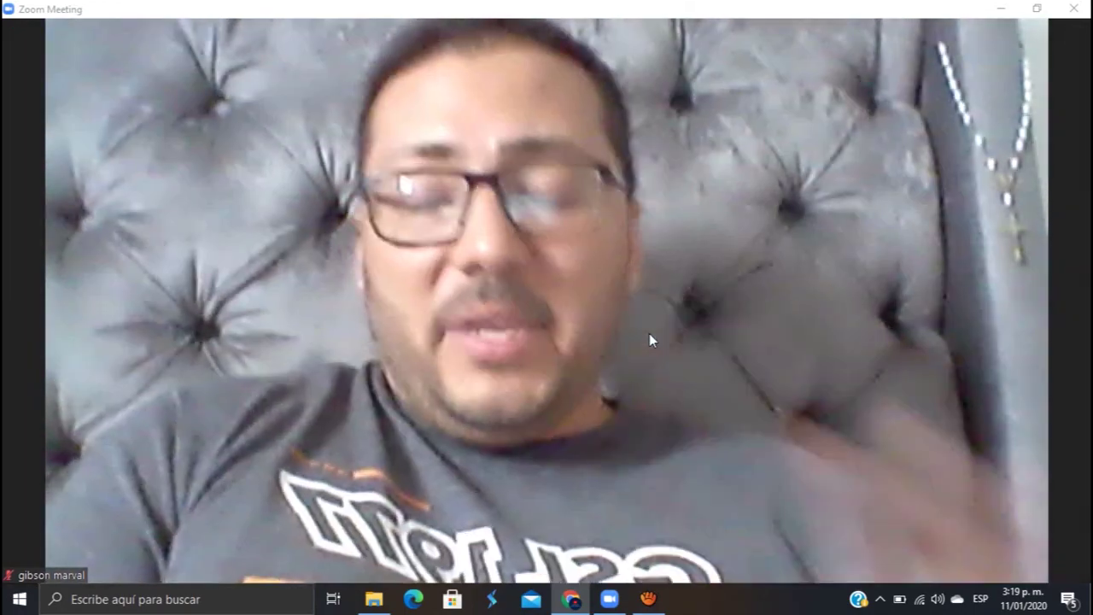
pyautogui.moveTo(648, 331)
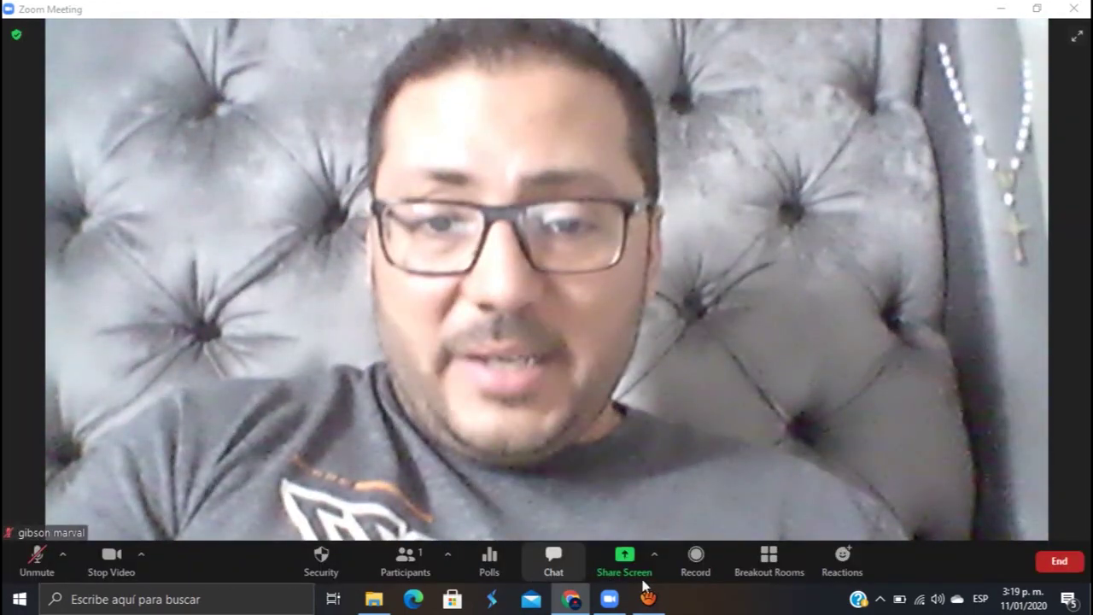
pyautogui.click(490, 559)
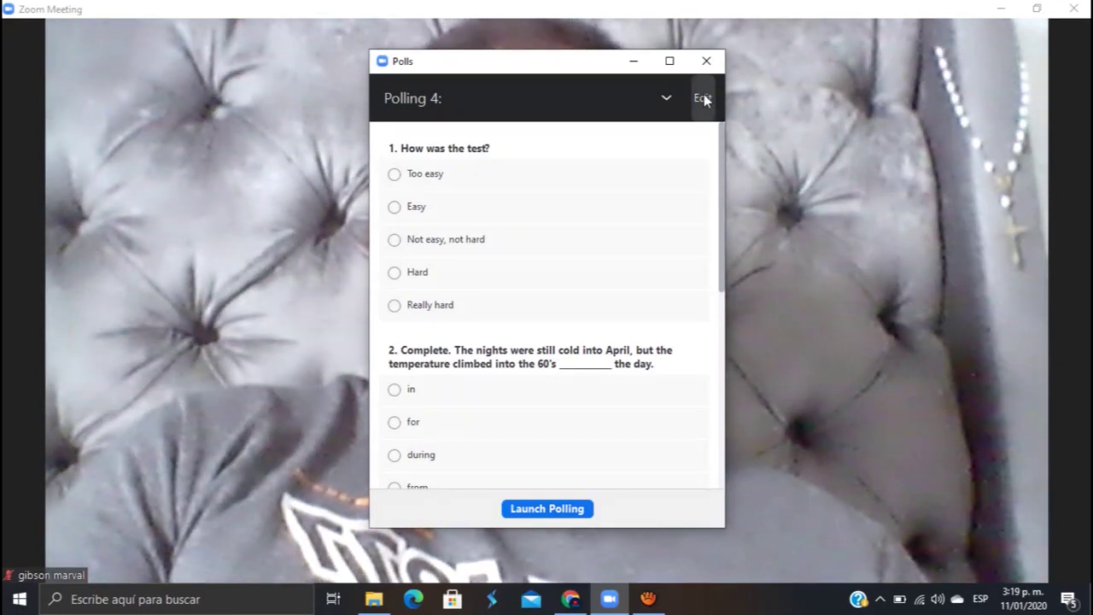
pyautogui.click(705, 101)
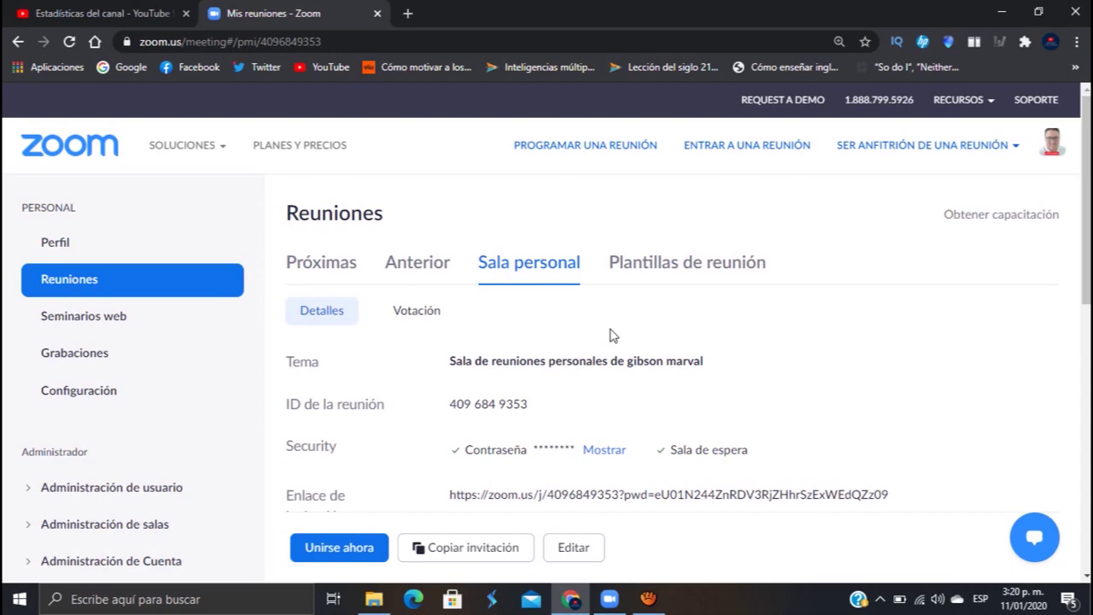
# - Show the Votación list of the personal meeting room (Sala personal)
pyautogui.moveTo(224, 152)
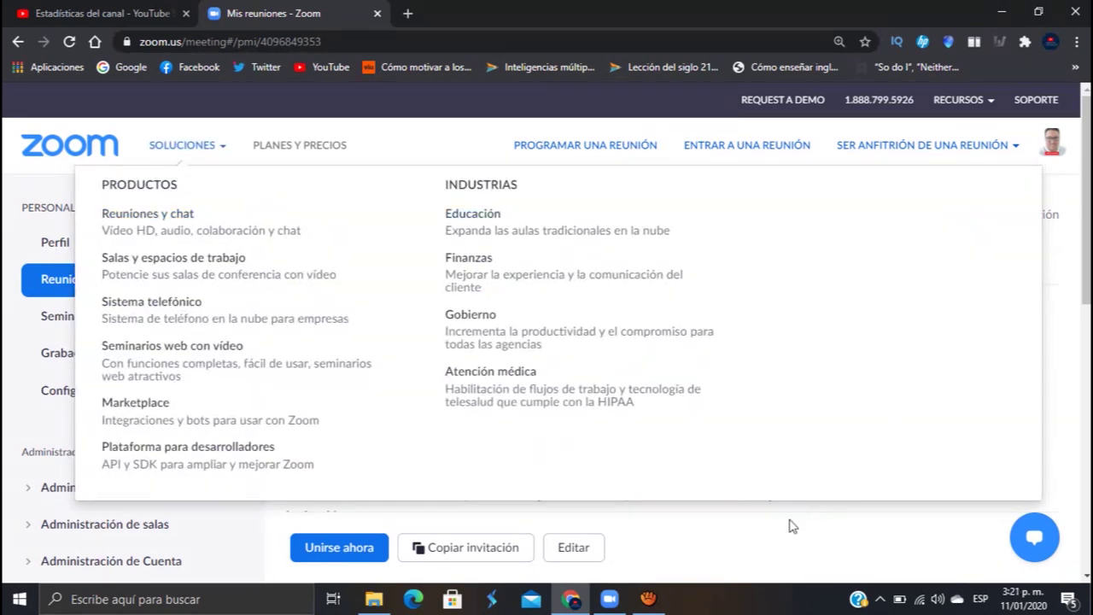
pyautogui.scroll(-3, 552, 446)
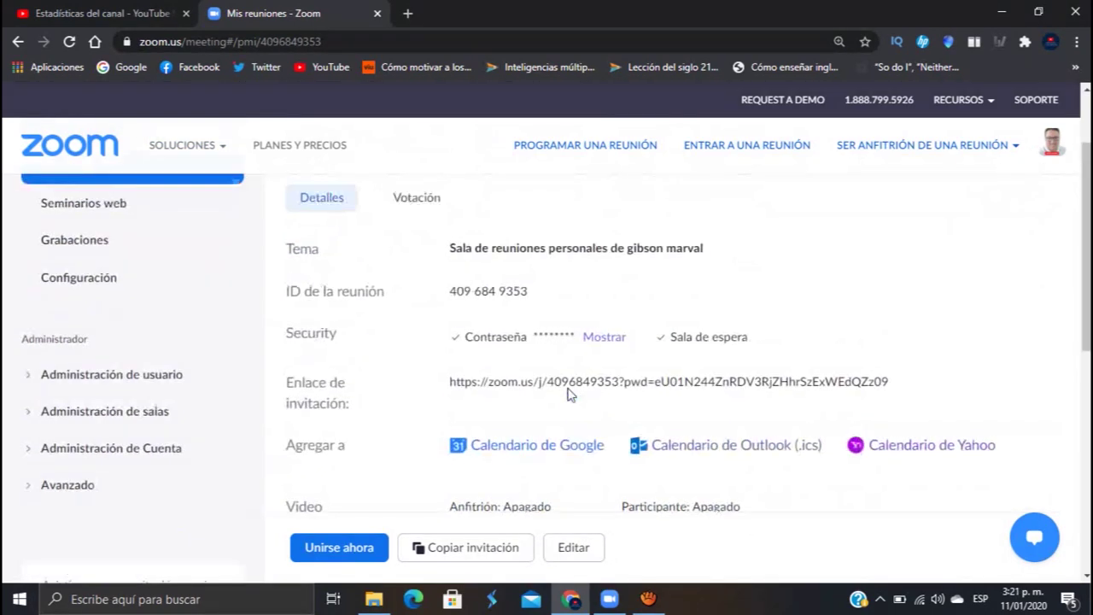
pyautogui.scroll(3, 568, 394)
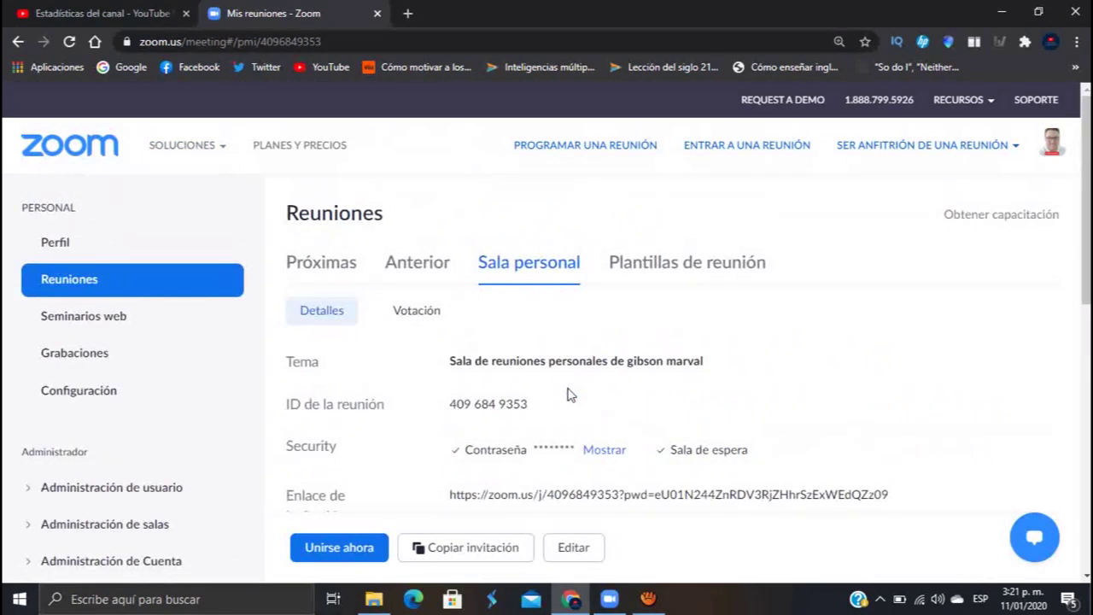
pyautogui.click(419, 316)
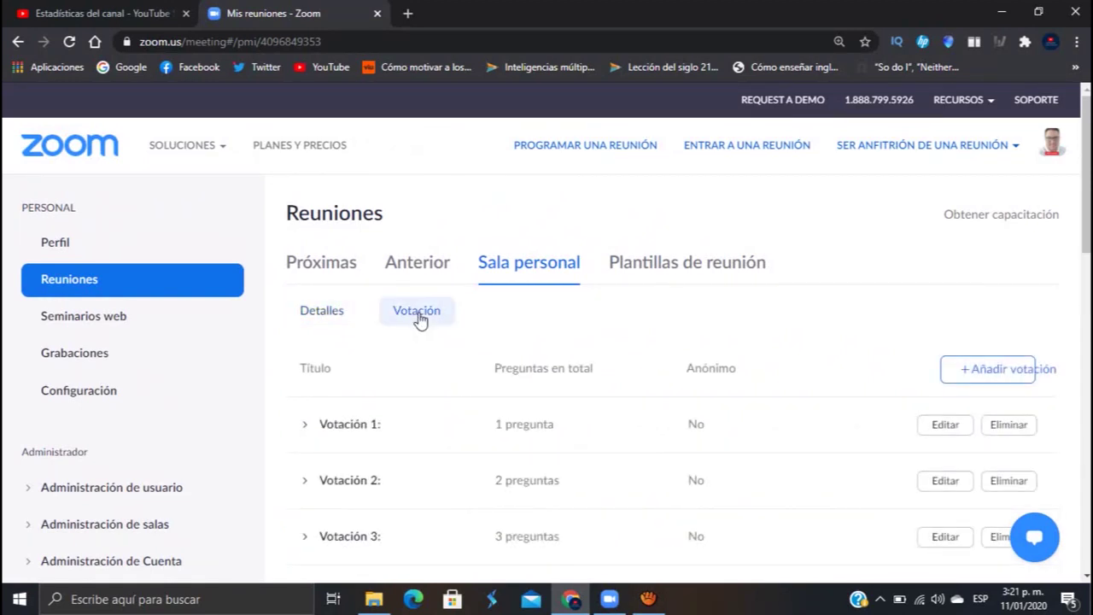
# - Examine the personal room's saved polls, checking their titles and the number of questions in each
pyautogui.scroll(-1, 453, 342)
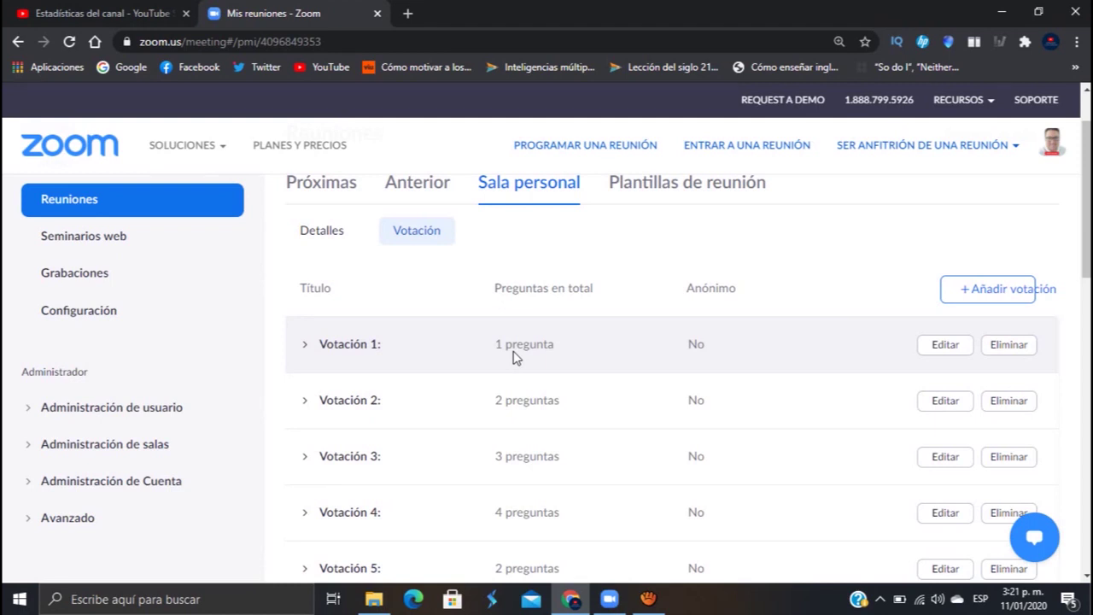
pyautogui.scroll(-1, 514, 357)
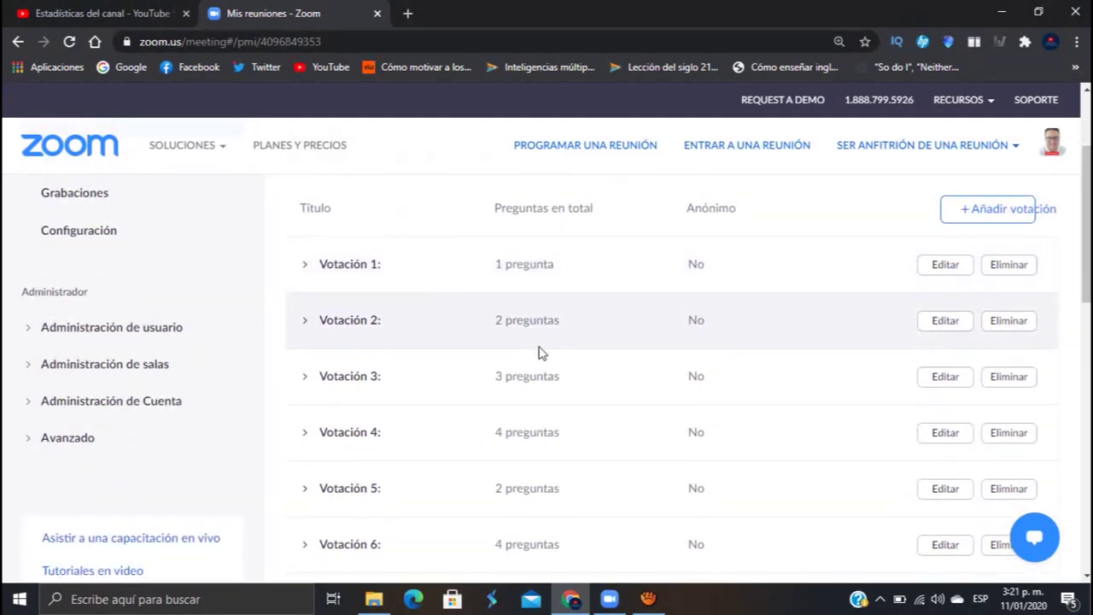
pyautogui.scroll(-4, 539, 352)
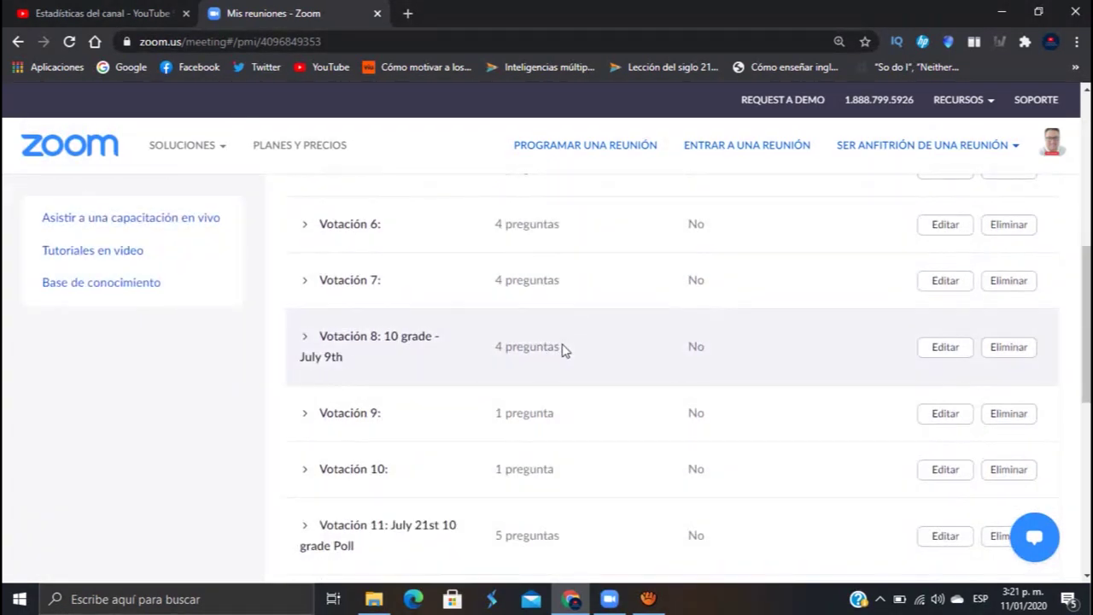
pyautogui.scroll(-3, 564, 350)
pyautogui.scroll(2, 595, 415)
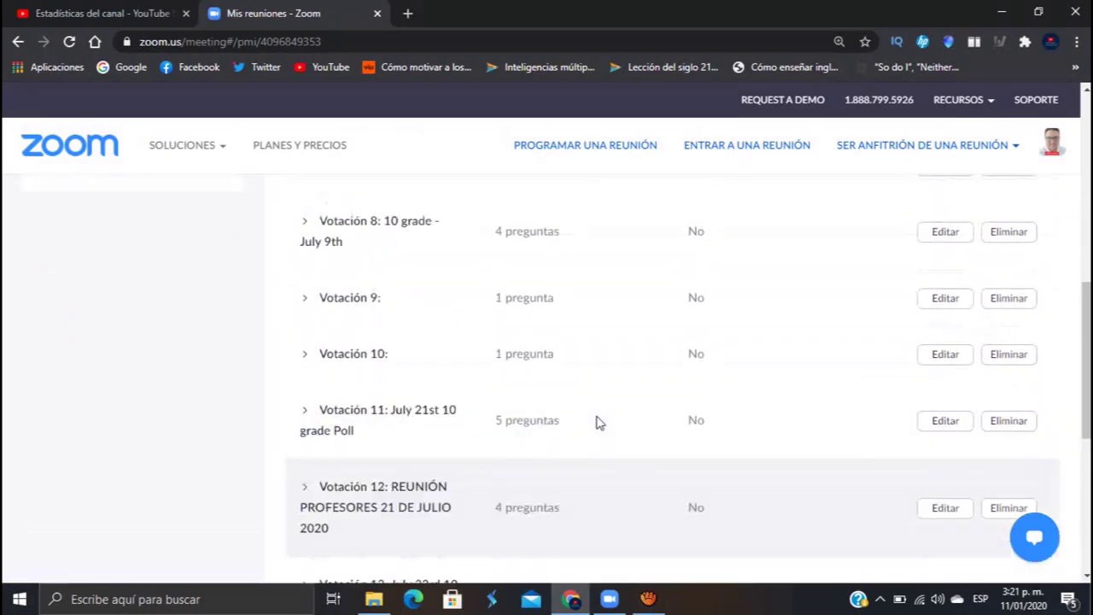
pyautogui.scroll(4, 598, 422)
pyautogui.scroll(-5, 598, 422)
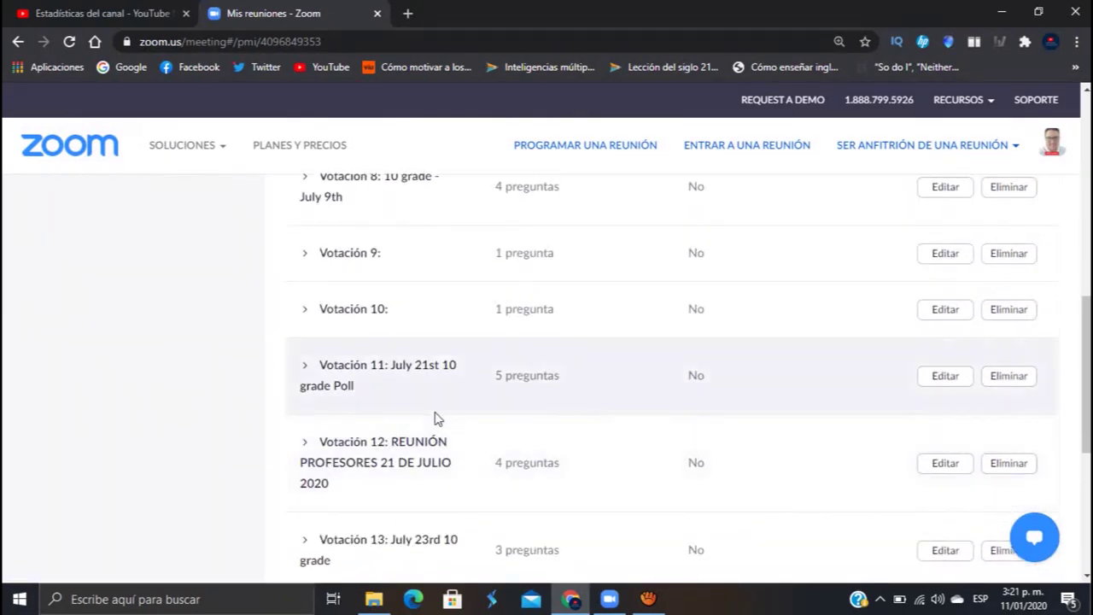
pyautogui.scroll(-1, 462, 418)
pyautogui.scroll(4, 511, 461)
pyautogui.scroll(4, 511, 461)
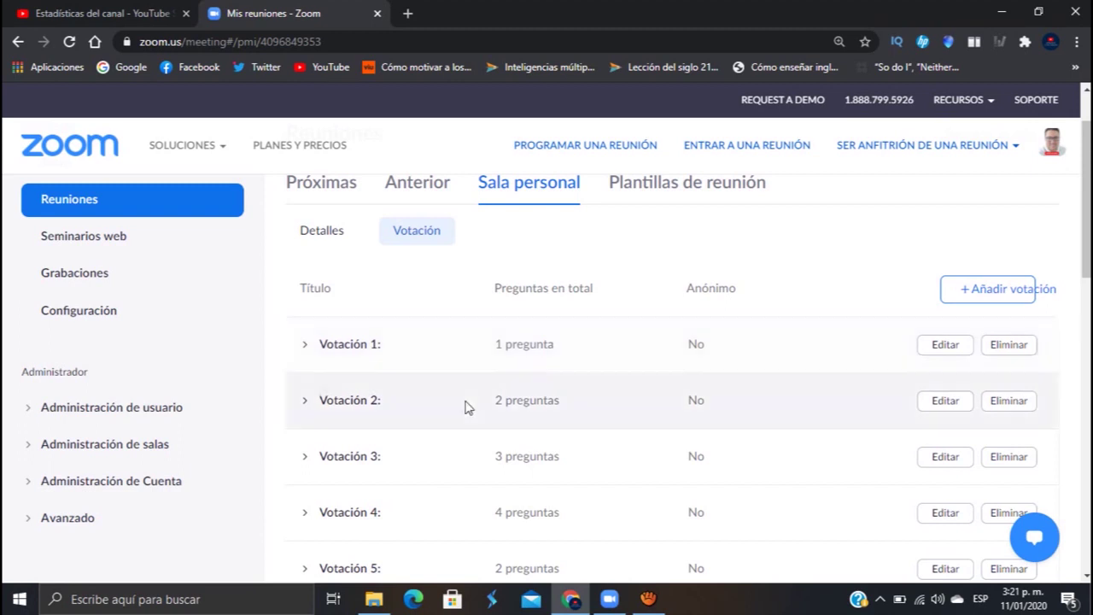
# - Add a new poll to the personal meeting room and title it "Encuesta prueba video"
pyautogui.scroll(-1, 513, 389)
pyautogui.scroll(-1, 570, 402)
pyautogui.scroll(-1, 568, 408)
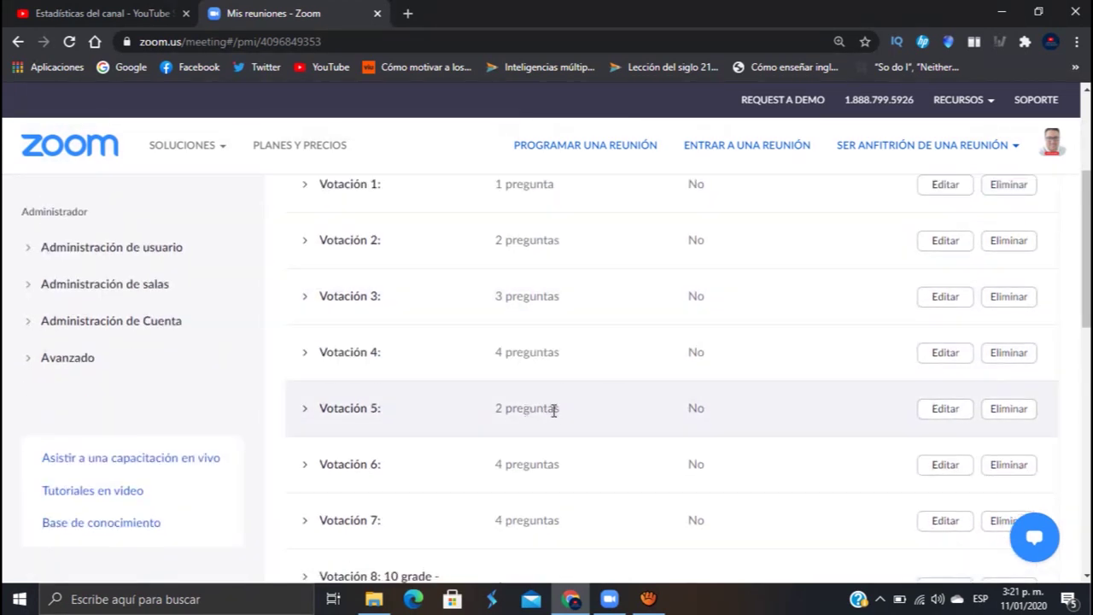
pyautogui.scroll(3, 555, 410)
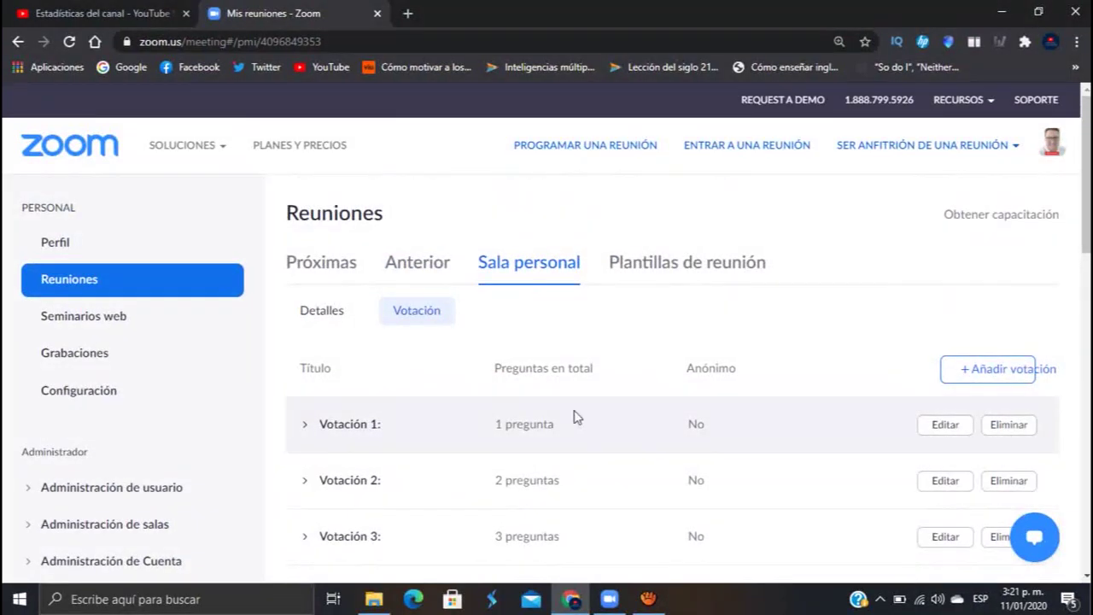
pyautogui.click(986, 371)
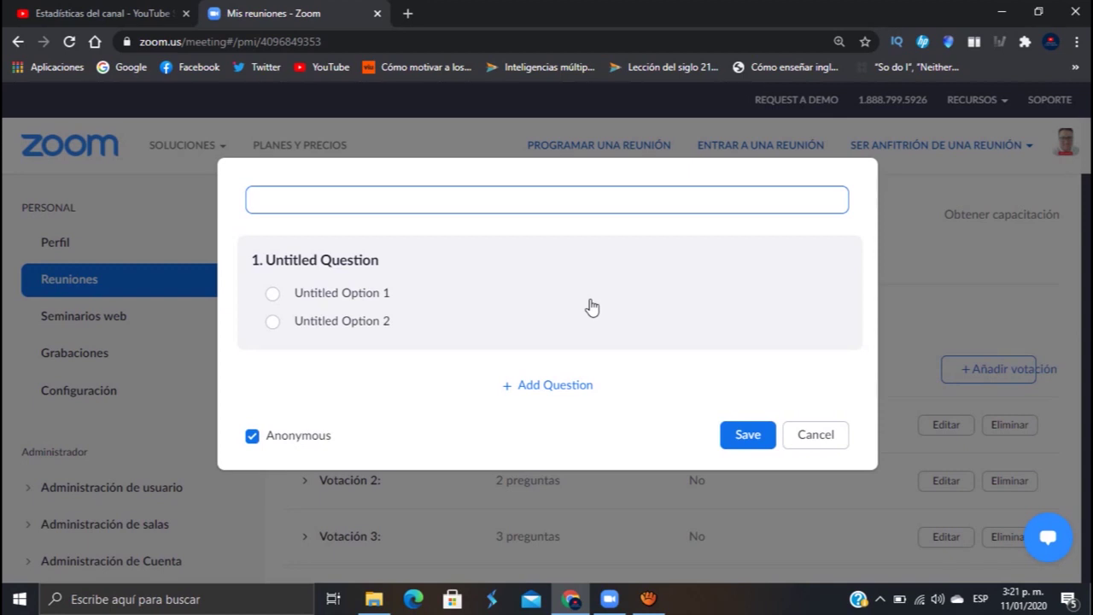
pyautogui.write('Encuesta prueba')
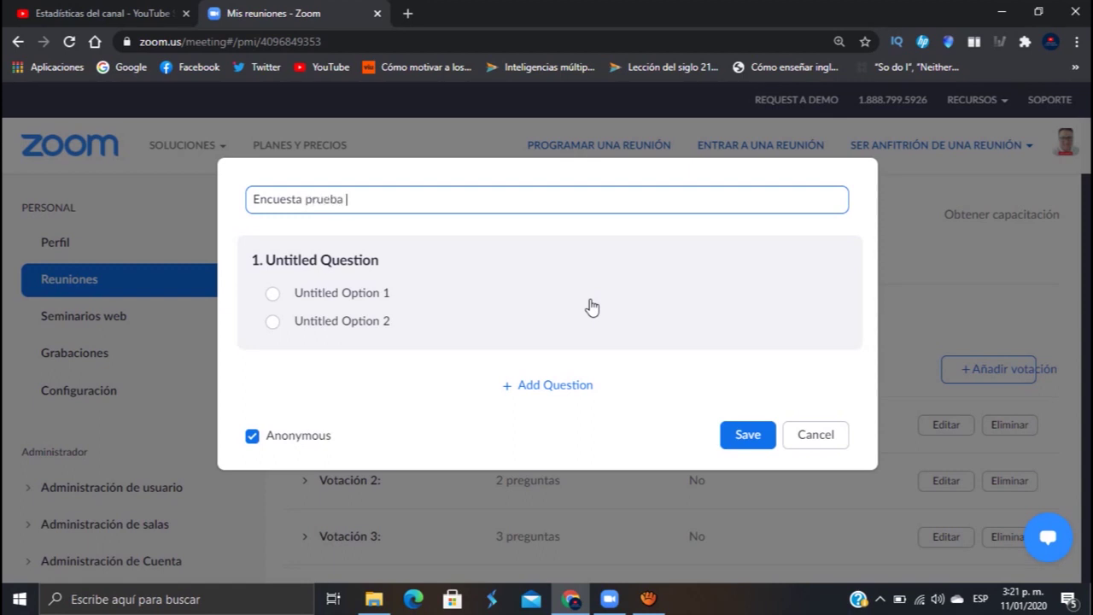
pyautogui.write(' video')
pyautogui.click(450, 439)
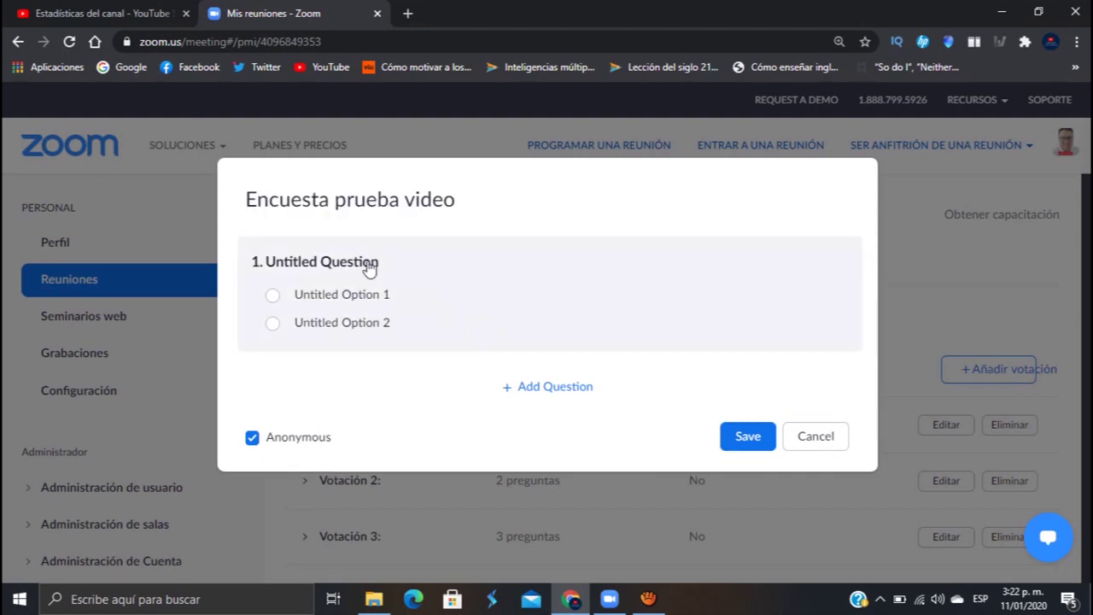
# - Set the text of the poll's first question to "¿Qué te pareció este video?"
pyautogui.click(369, 261)
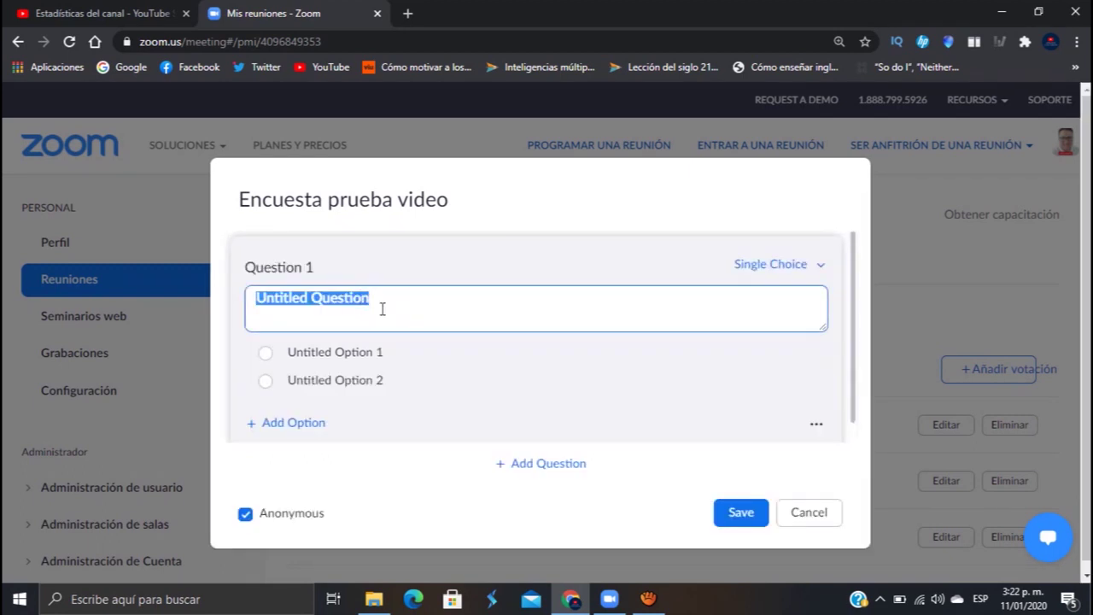
pyautogui.write('¿Qu')
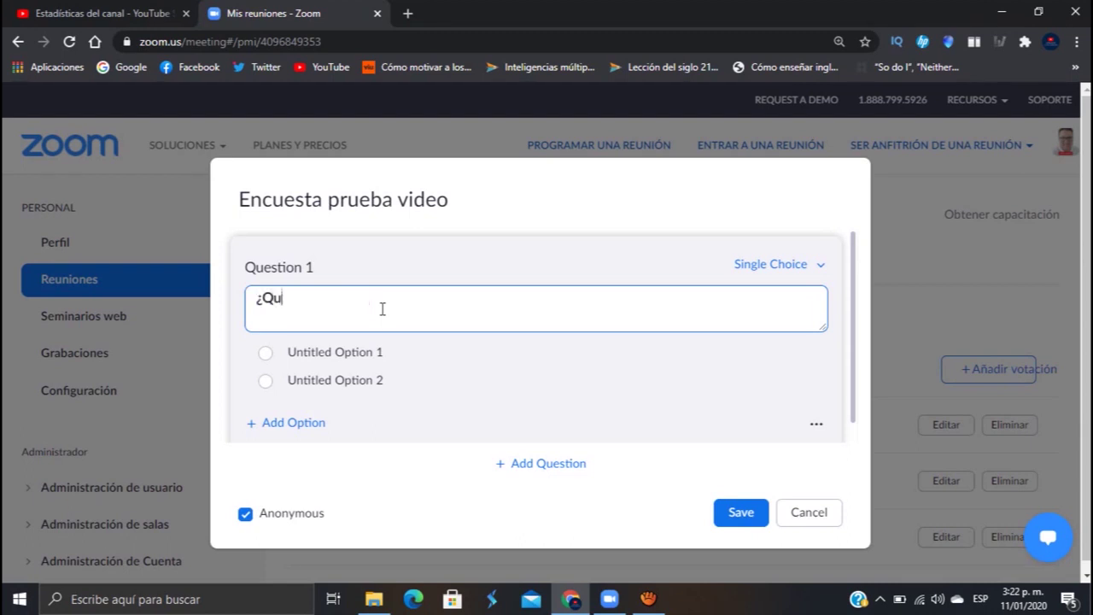
pyautogui.write('é te pareció este video?')
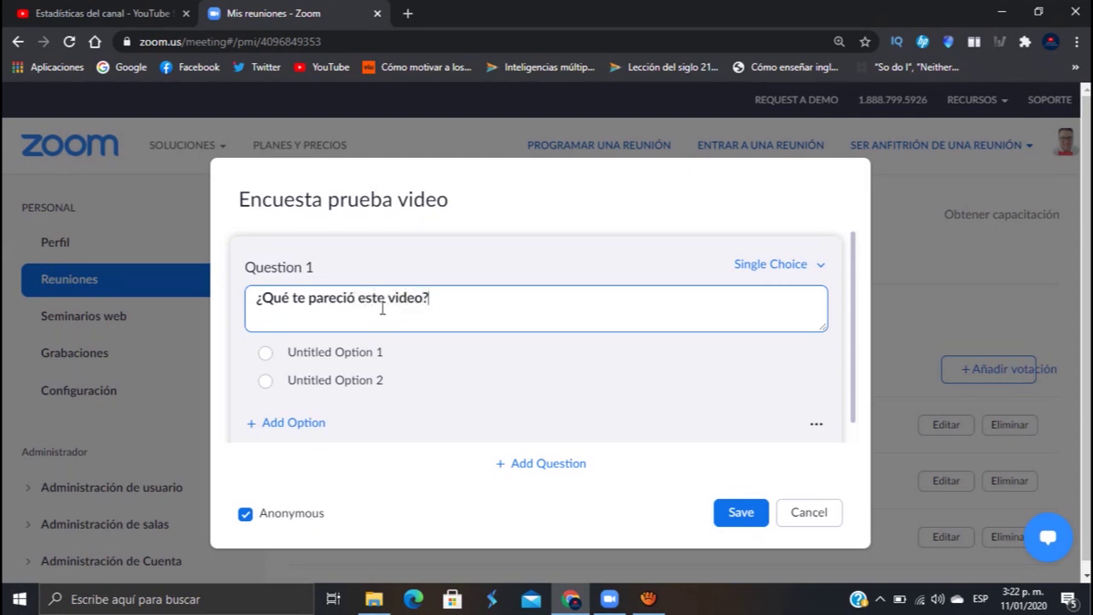
# - Name the first question's two existing answer options "Muy bueno" and "bueno"
pyautogui.click(309, 362)
pyautogui.moveTo(408, 330); pyautogui.dragTo(267, 326)
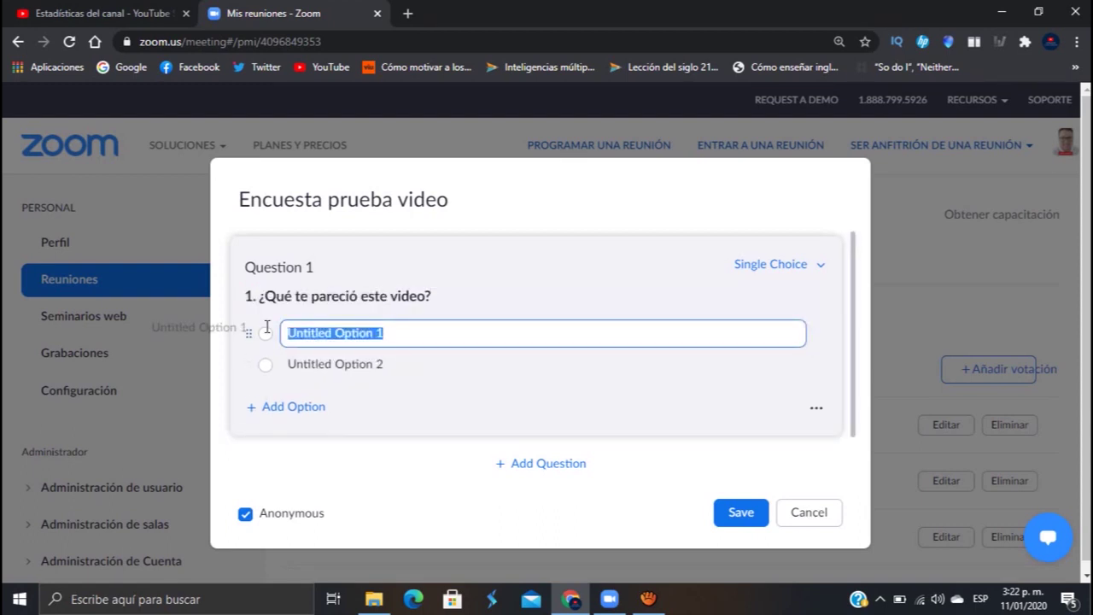
pyautogui.write('Muy bueno')
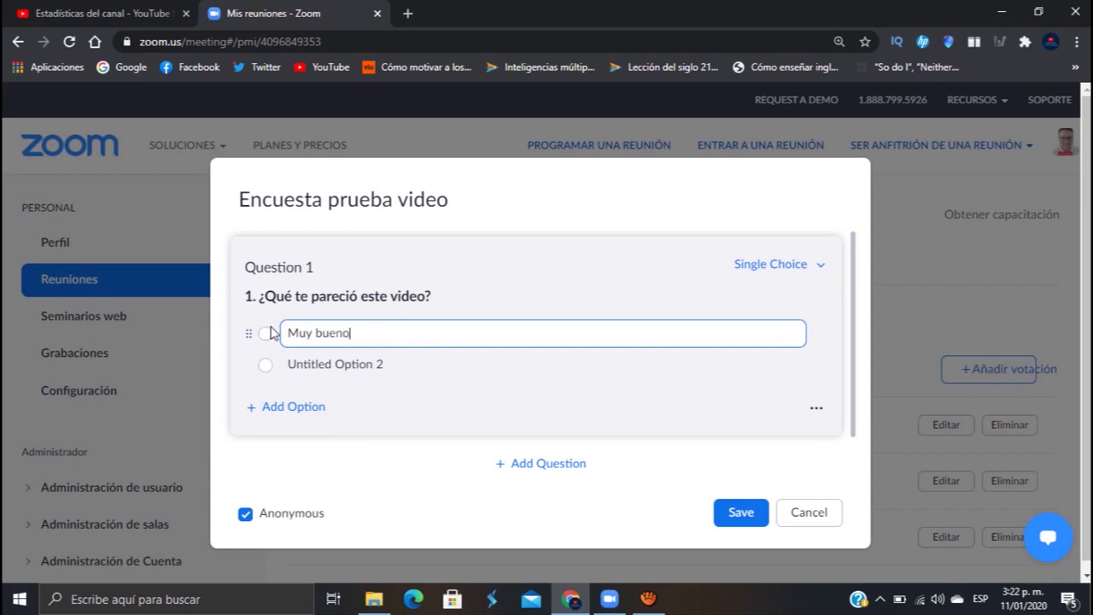
pyautogui.click(376, 368)
pyautogui.moveTo(392, 362); pyautogui.dragTo(285, 363)
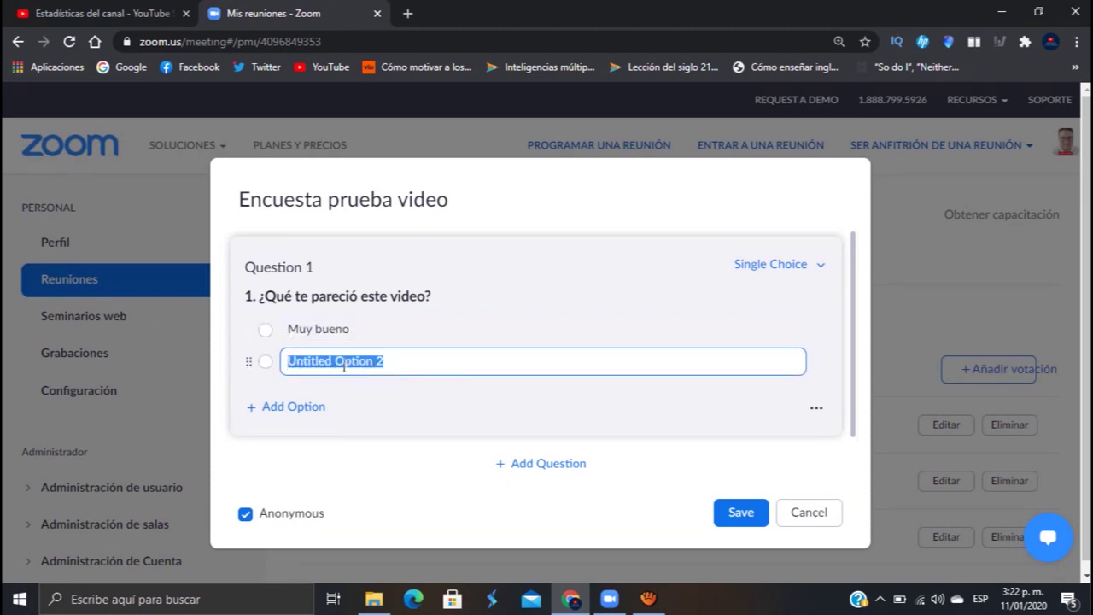
pyautogui.write('bueno')
# - Add a third answer option named "Excelente" to the first question
pyautogui.click(289, 407)
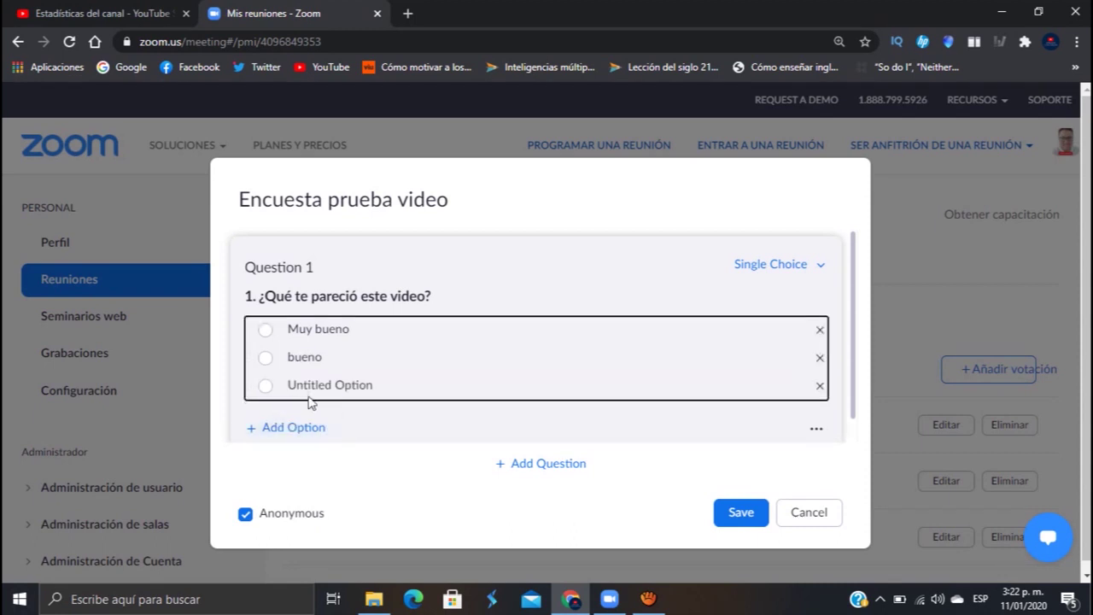
pyautogui.click(382, 386)
pyautogui.click(384, 385)
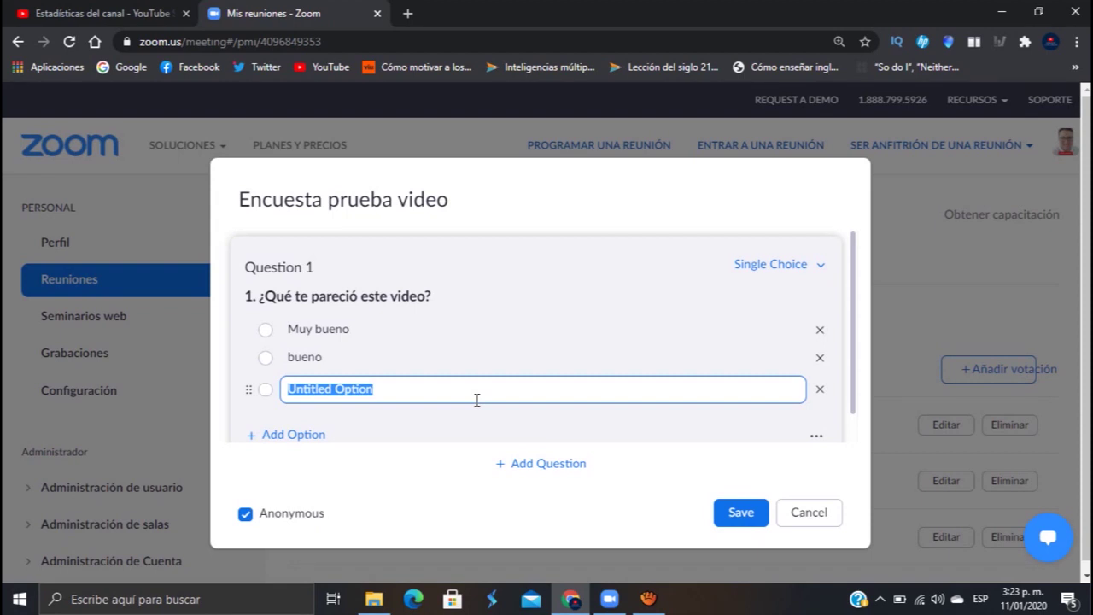
pyautogui.write('Excelente')
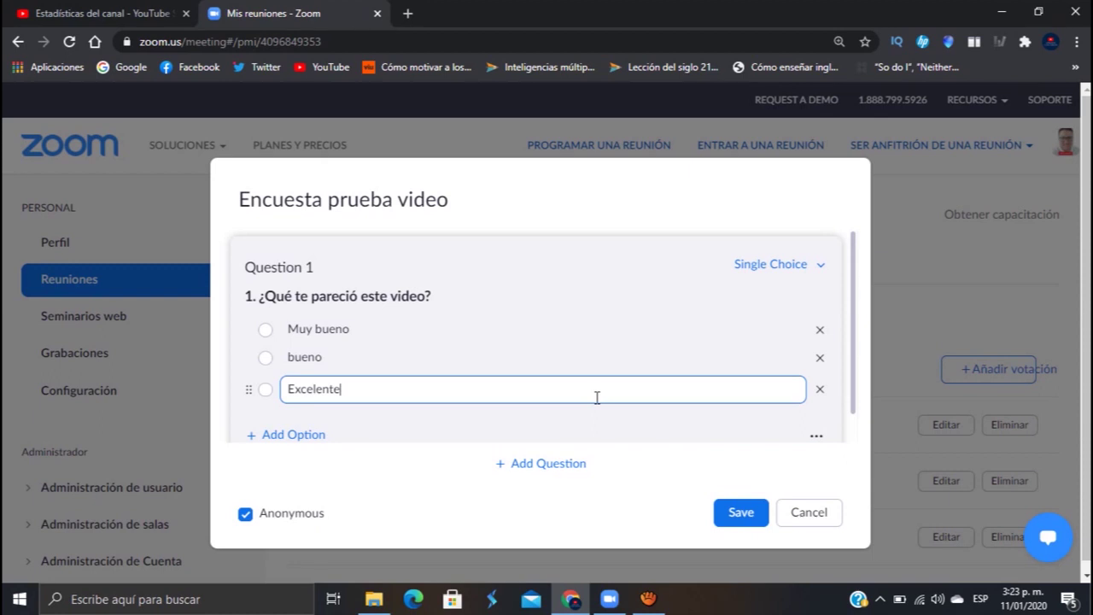
# - Add a second question to the poll with the text "¿Te suscribes al canal?"
pyautogui.click(529, 465)
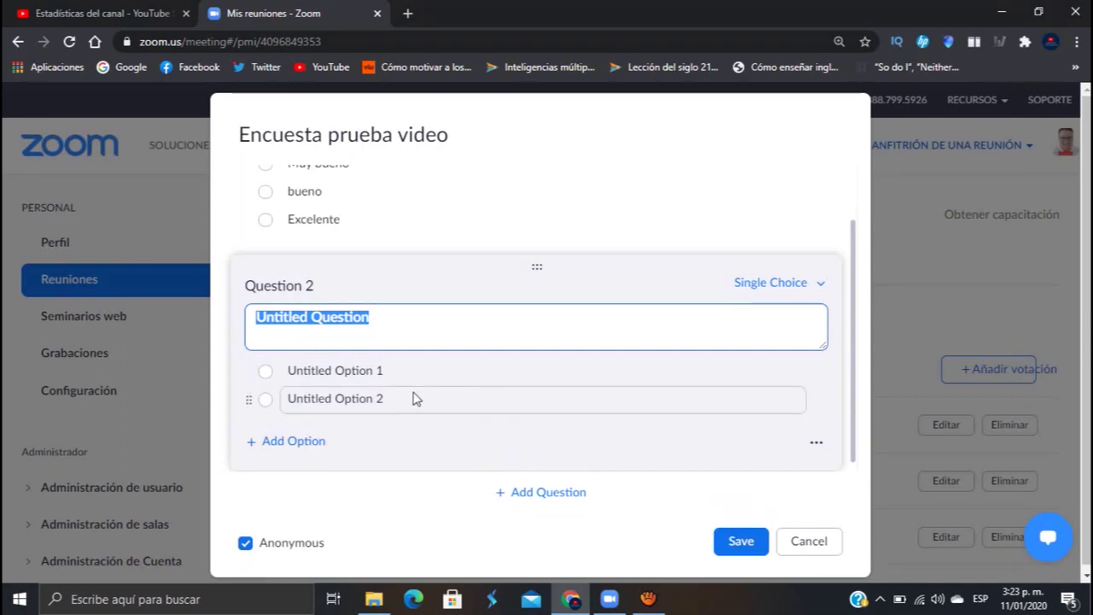
pyautogui.scroll(1, 456, 383)
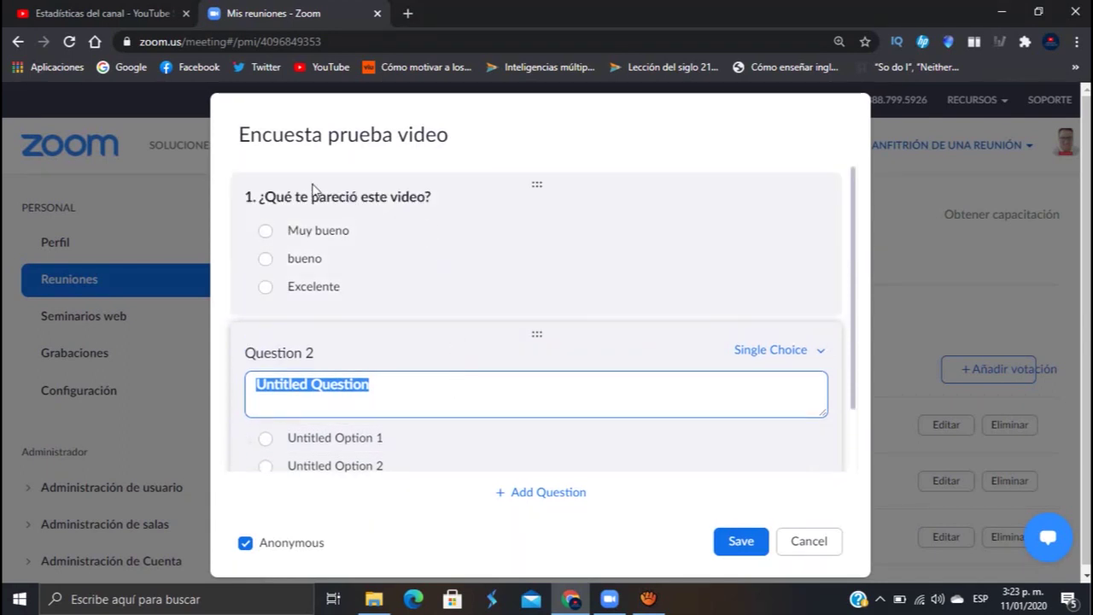
pyautogui.scroll(-2, 501, 385)
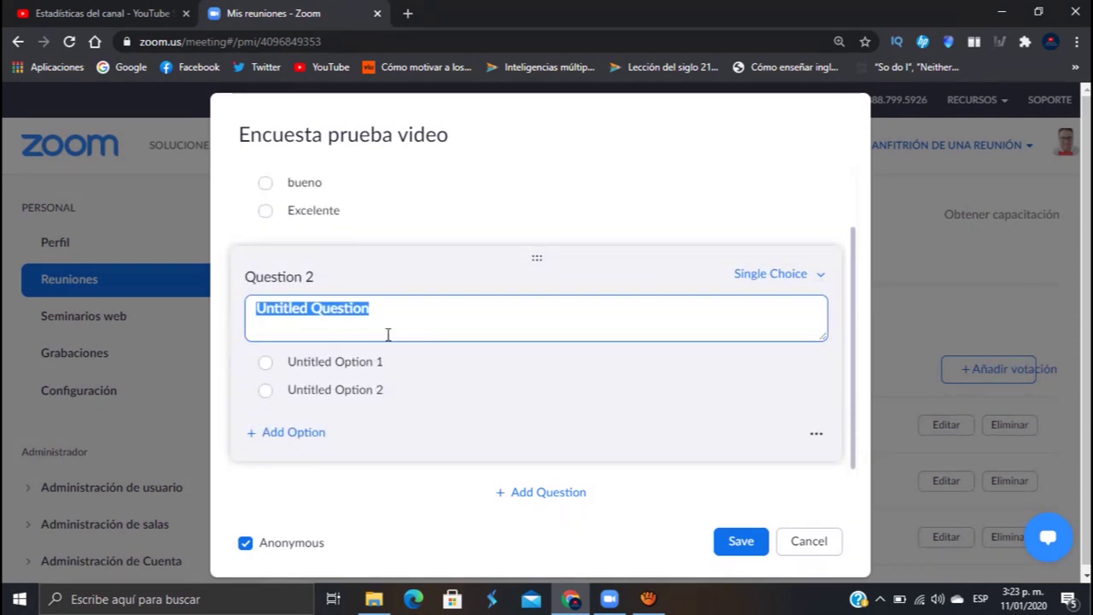
pyautogui.write('¿')
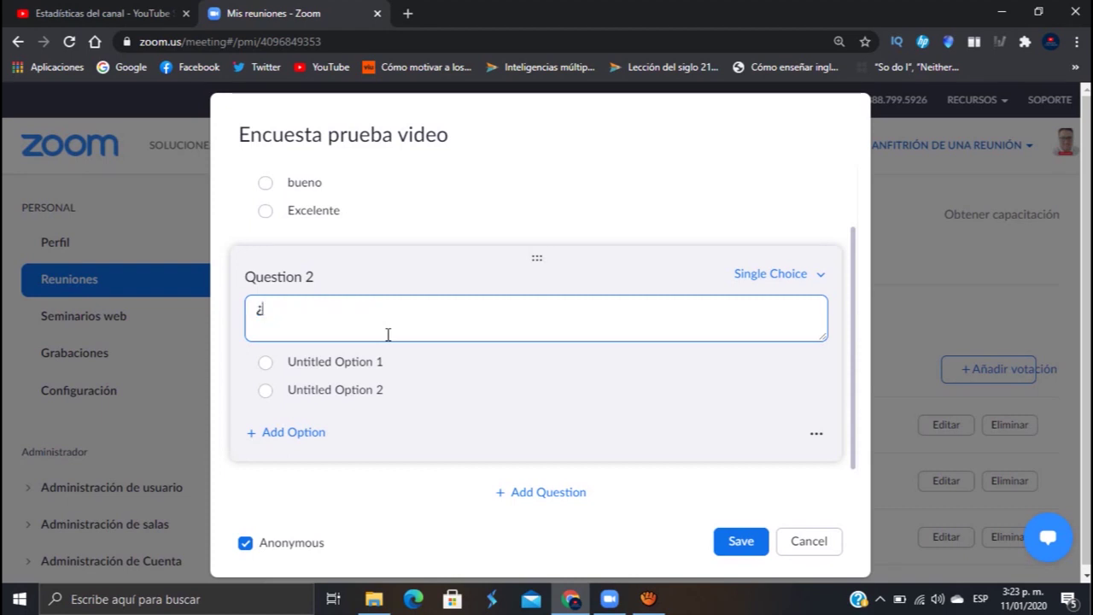
pyautogui.write('Te suscribes')
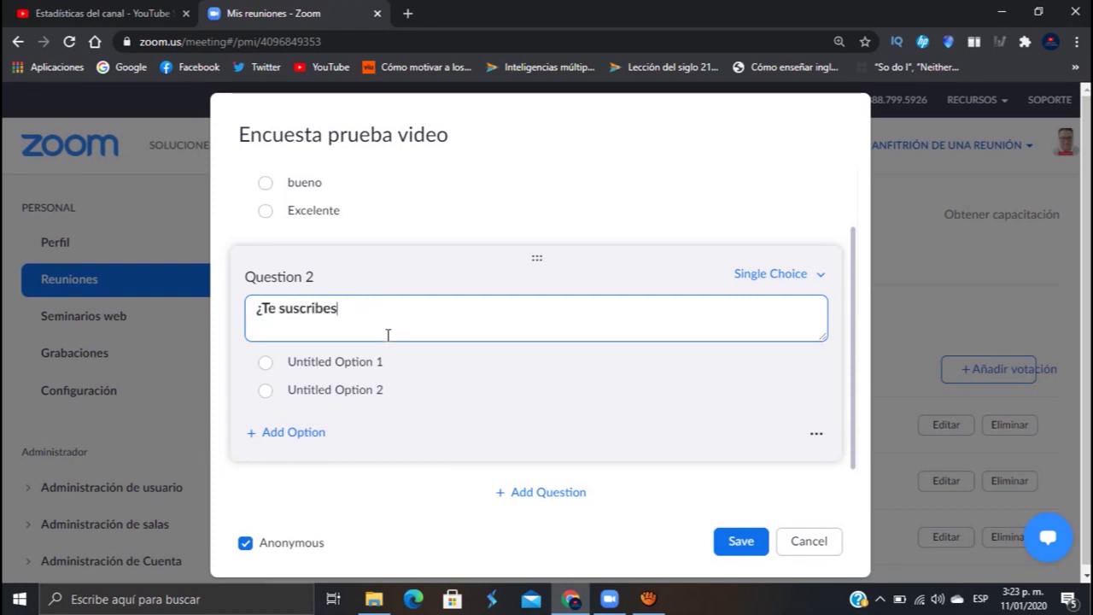
pyautogui.write(' al canal?')
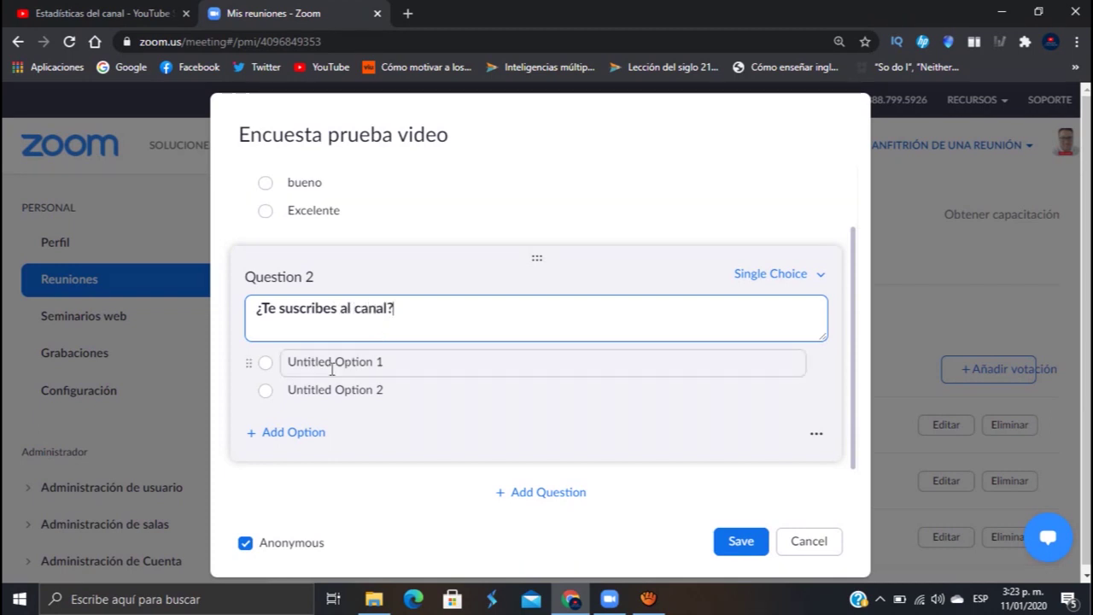
# - Name the second question's two answer options "Sí" and "Por supuesto"
pyautogui.click(365, 364)
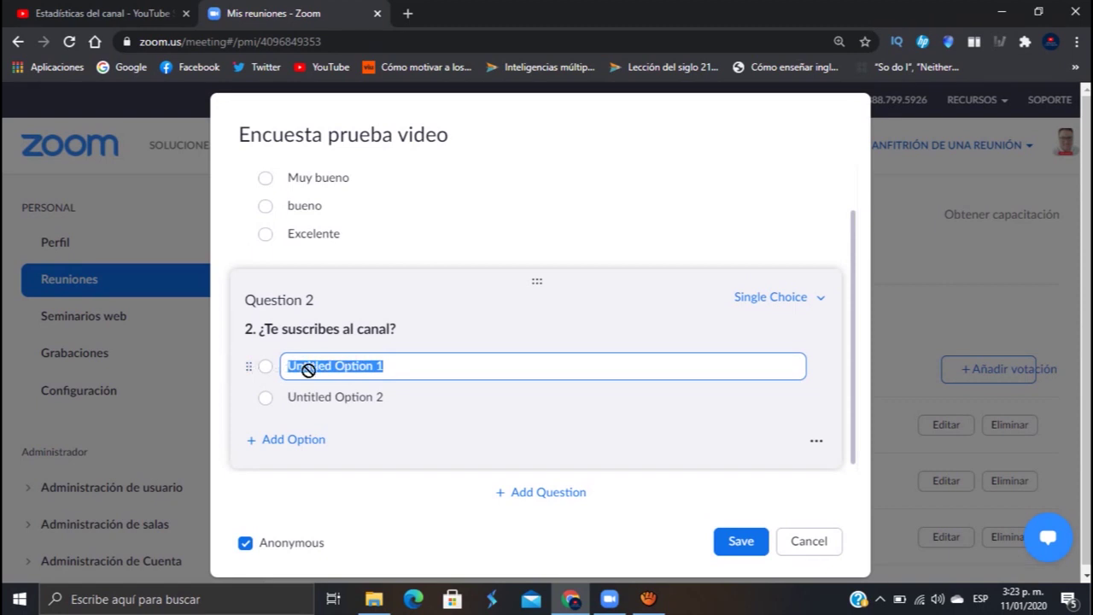
pyautogui.write('Si')
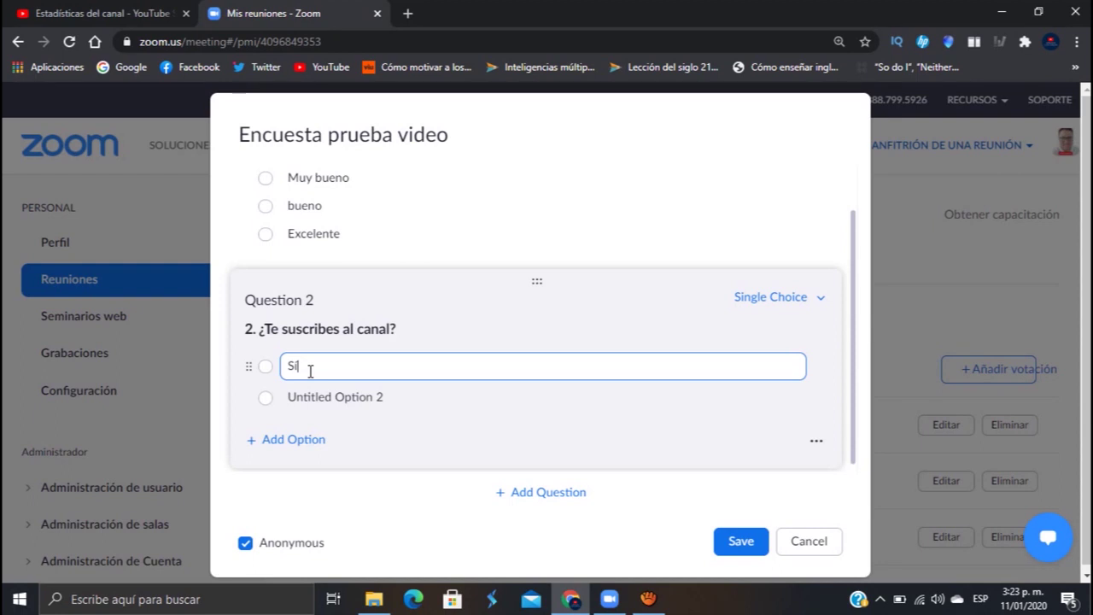
pyautogui.click(378, 397)
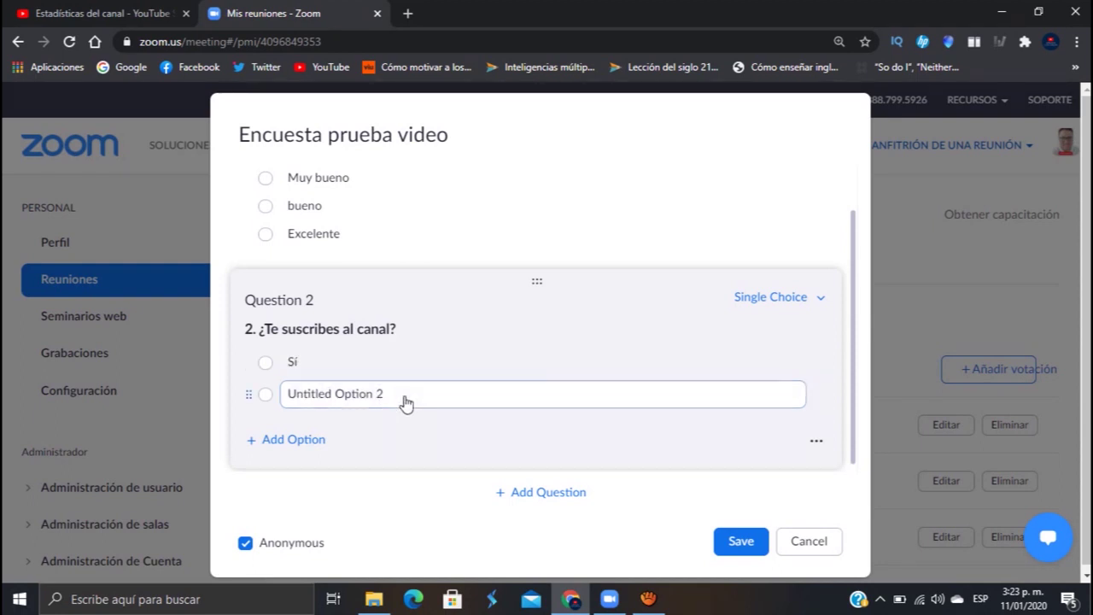
pyautogui.moveTo(404, 402); pyautogui.dragTo(361, 394)
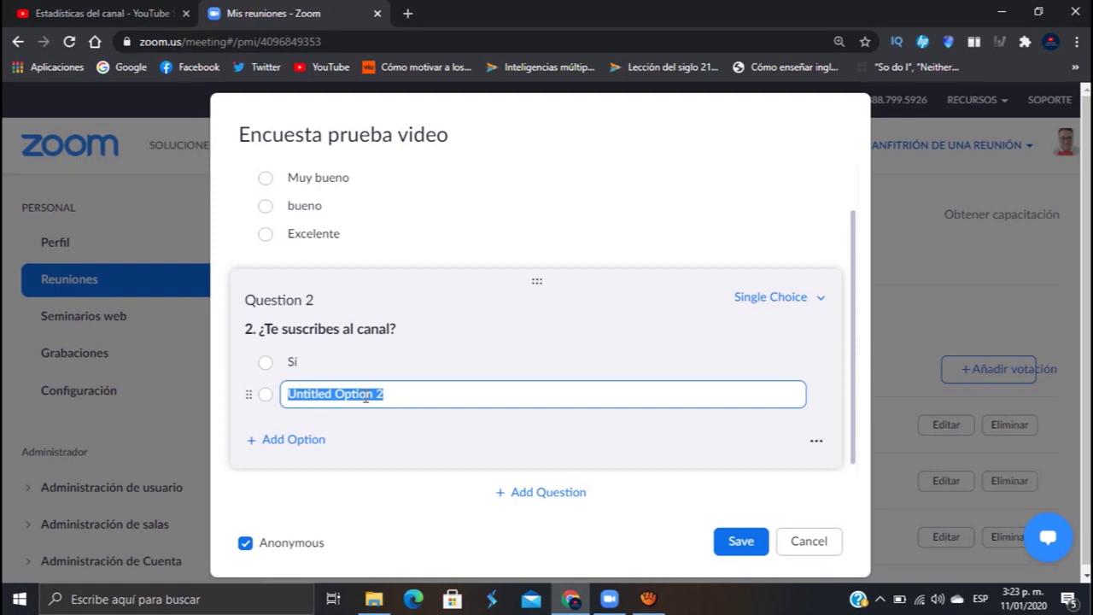
pyautogui.write('Por supuesto')
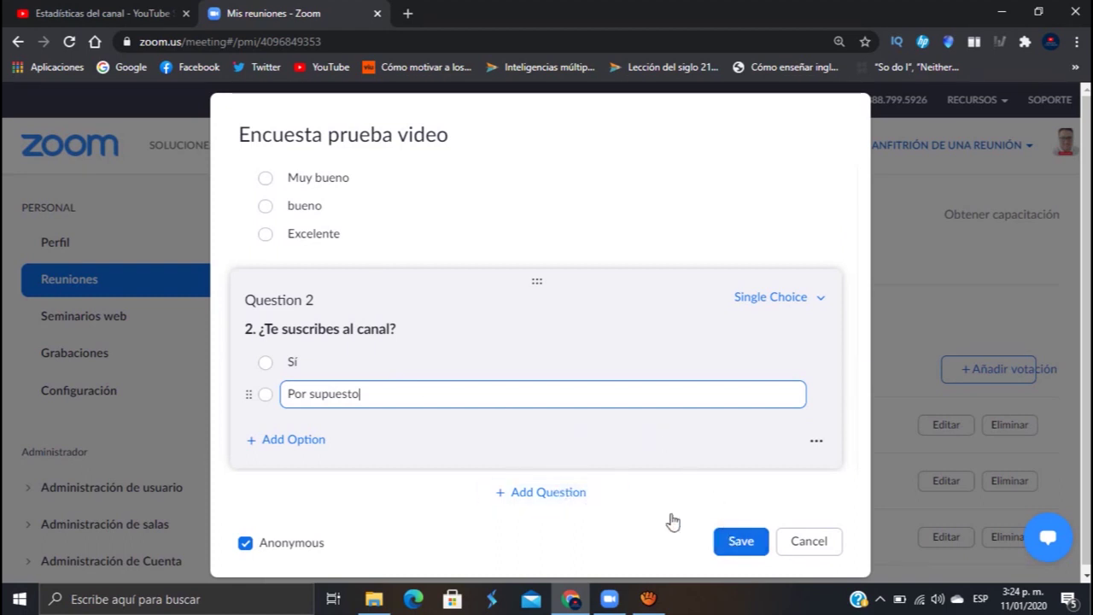
# - Save the poll and locate it in the personal room's Votación list
pyautogui.click(739, 548)
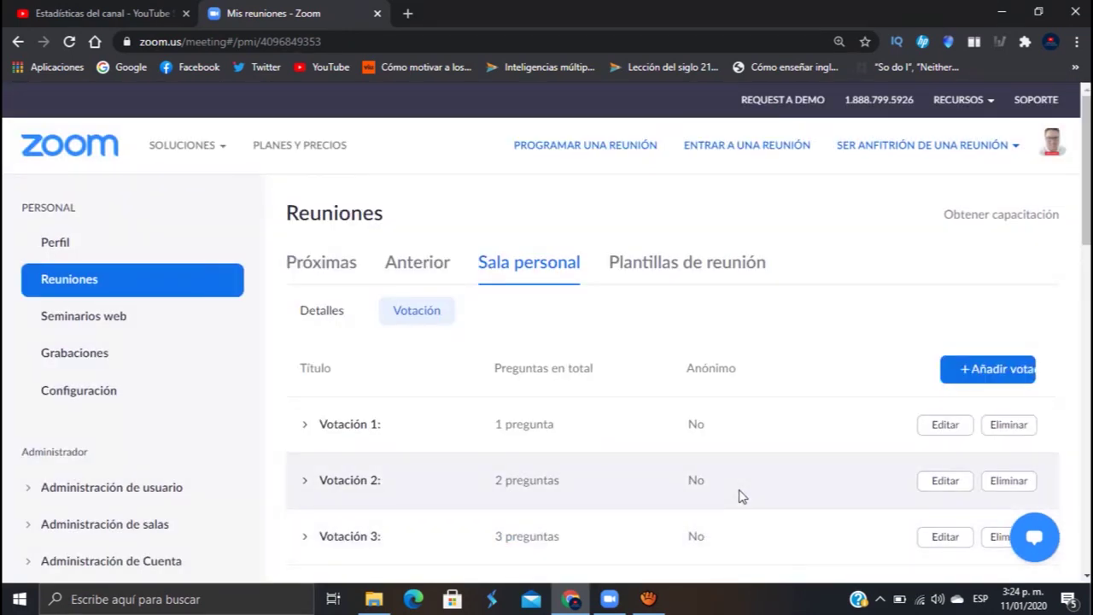
pyautogui.scroll(-3, 529, 287)
pyautogui.scroll(-2, 603, 296)
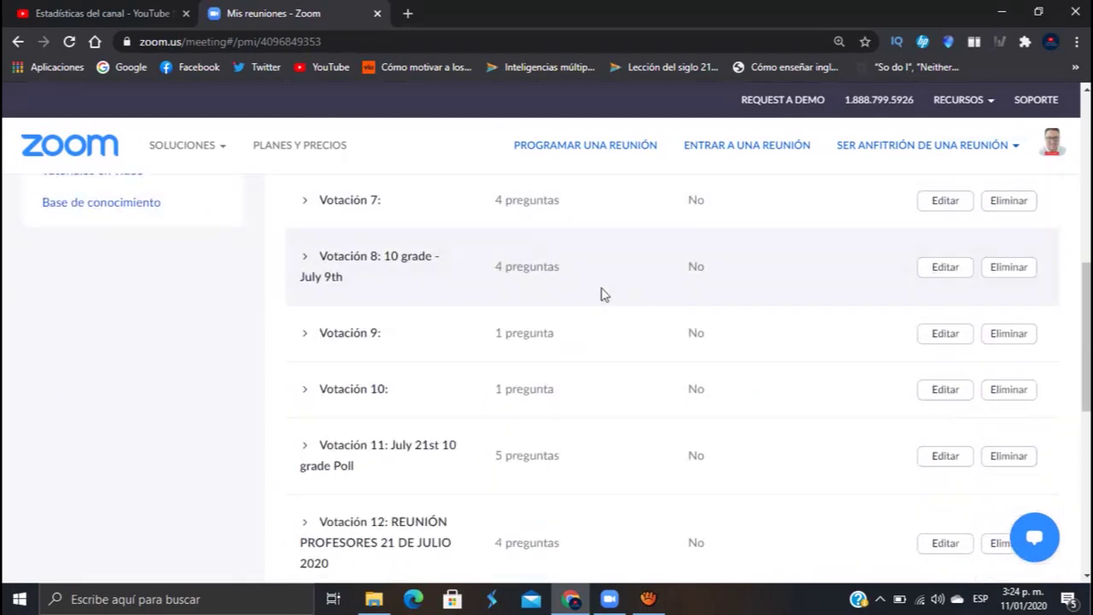
pyautogui.scroll(-1, 635, 312)
pyautogui.scroll(-3, 634, 315)
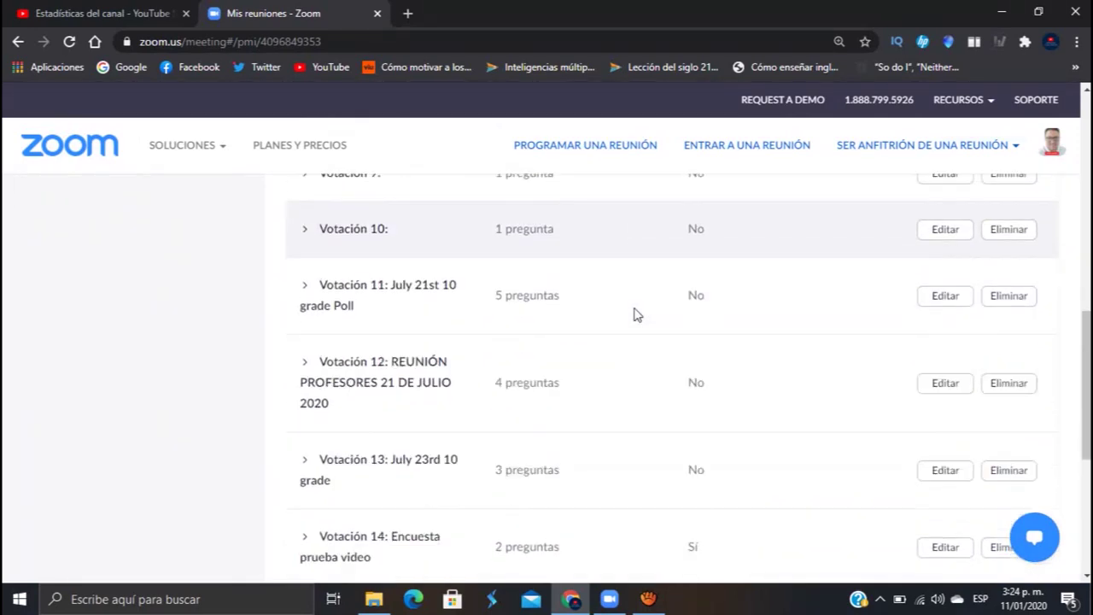
pyautogui.scroll(1, 525, 435)
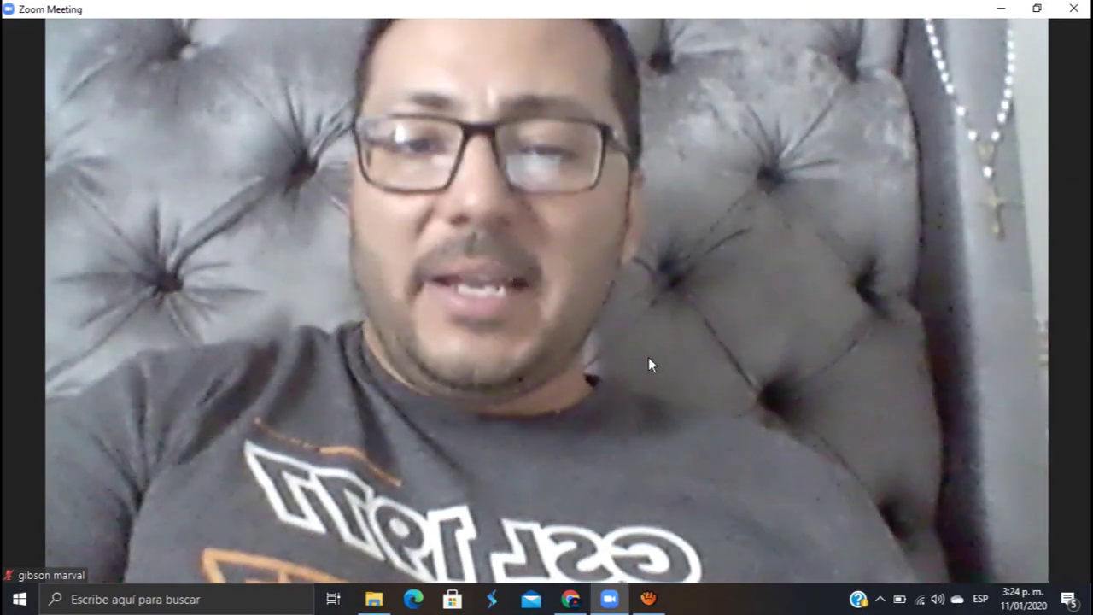
# - Switch to the Zoom meeting, open its polls and select the "Encuesta prueba video" poll
pyautogui.moveTo(599, 442)
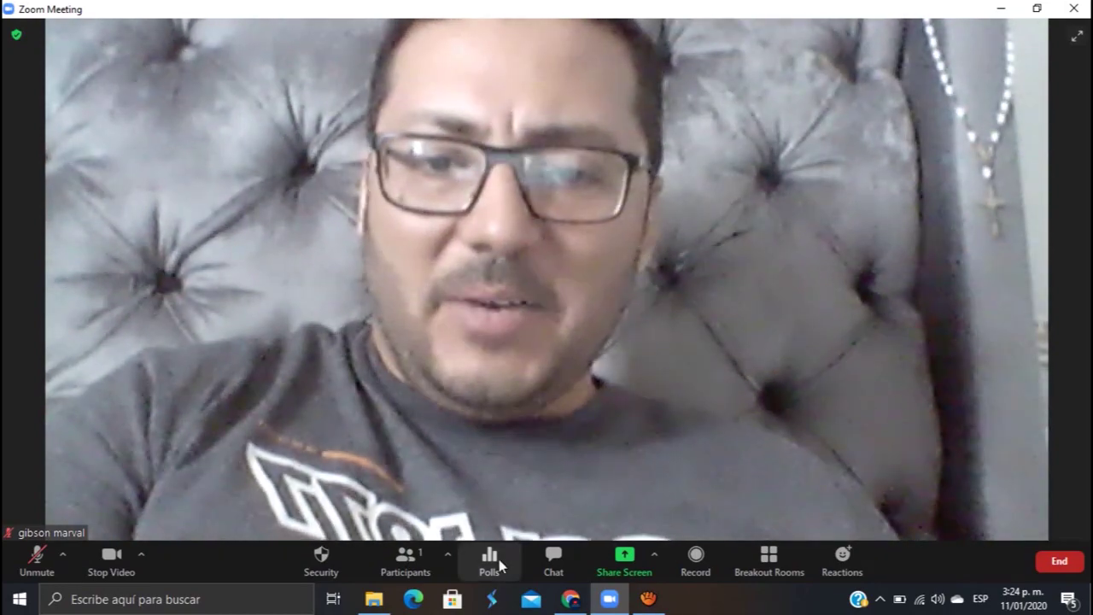
pyautogui.click(501, 565)
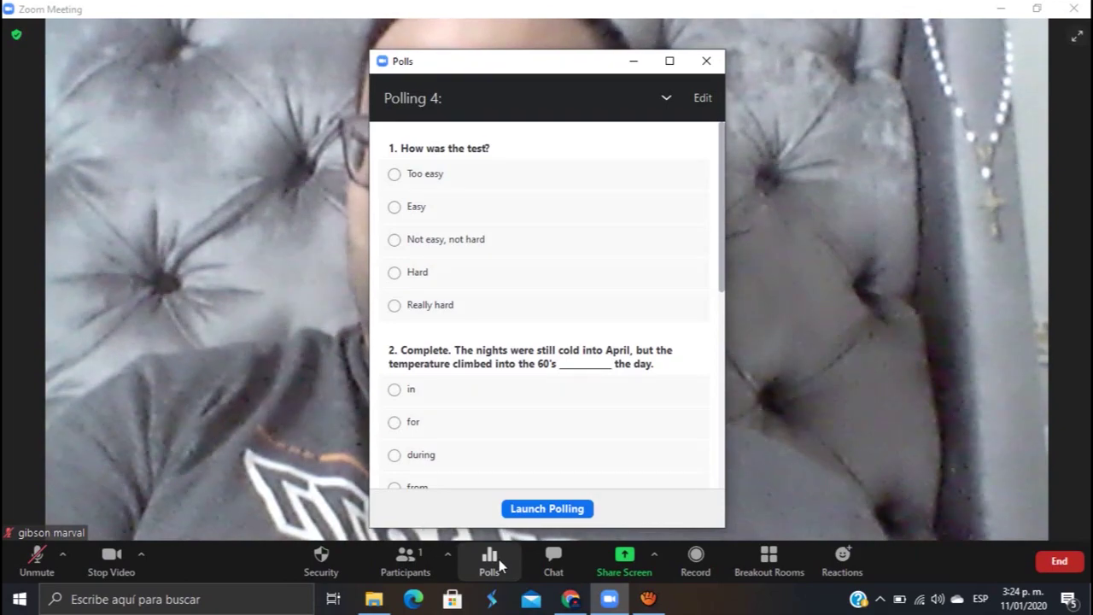
pyautogui.click(664, 98)
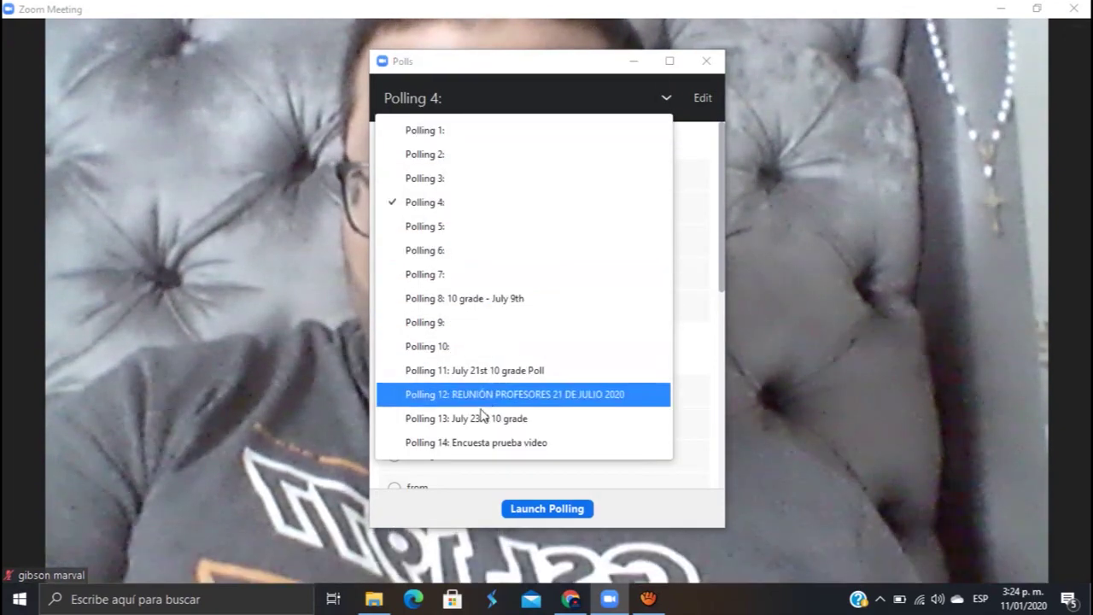
pyautogui.click(471, 433)
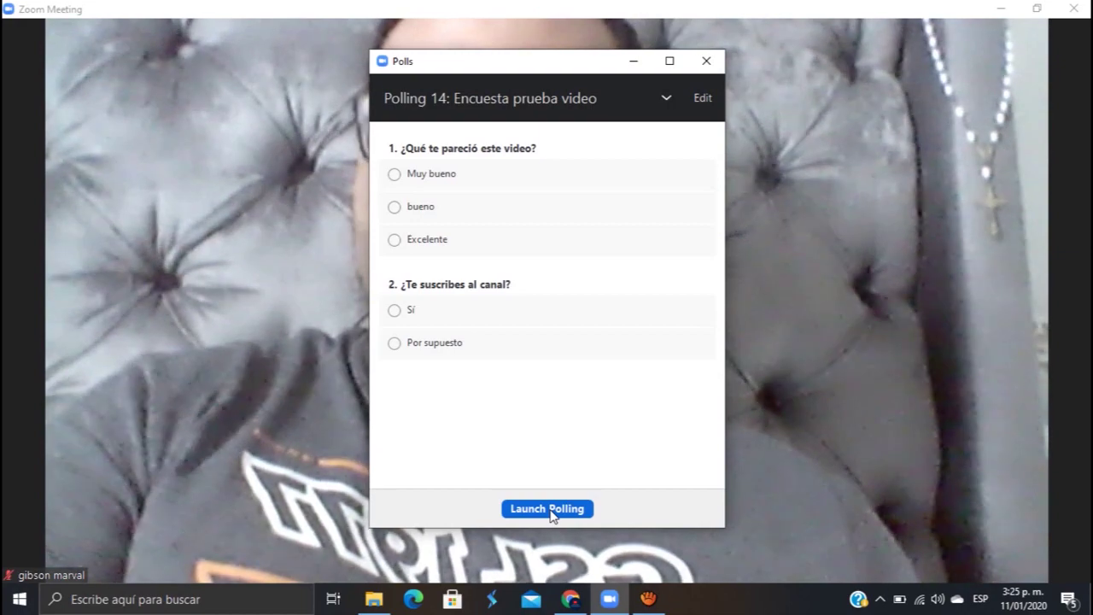
# - Launch the selected poll, move its window clear of the presenter's face, and end the polling
pyautogui.click(574, 496)
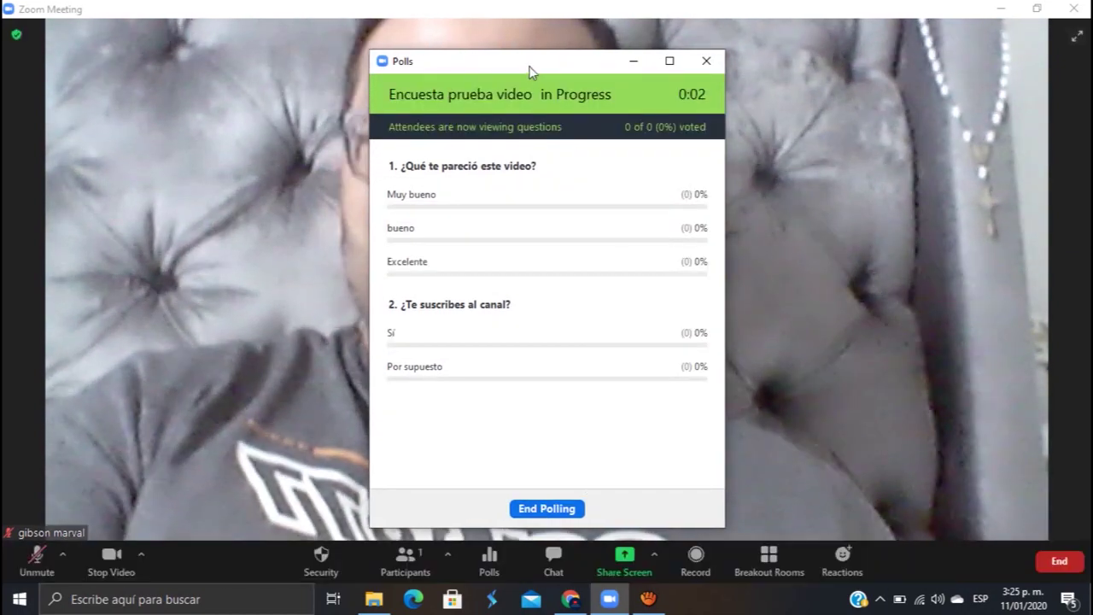
pyautogui.moveTo(529, 71); pyautogui.dragTo(867, 52)
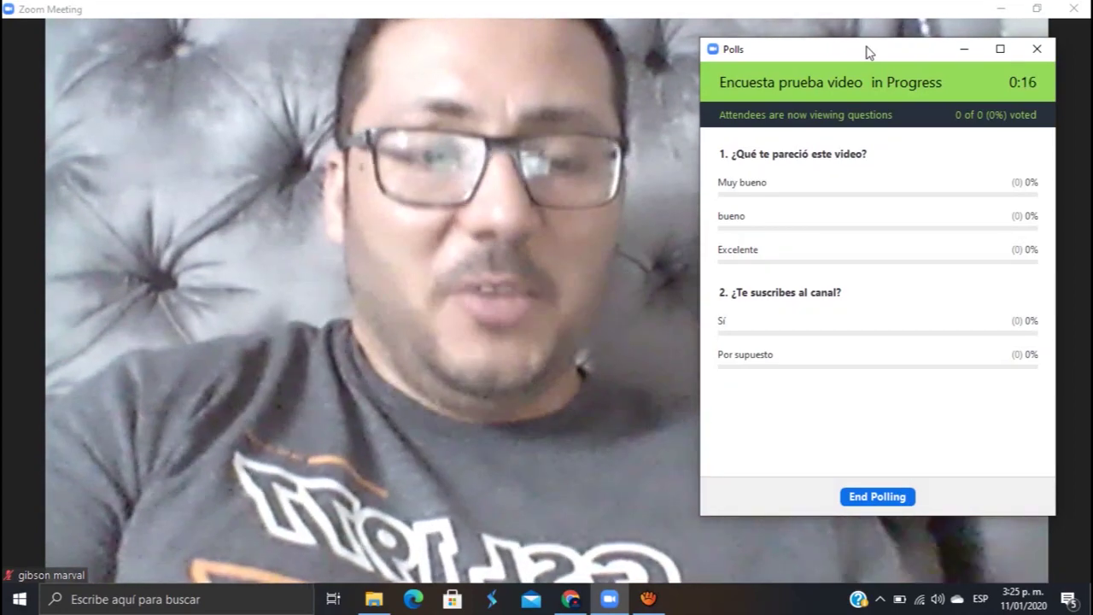
pyautogui.click(853, 499)
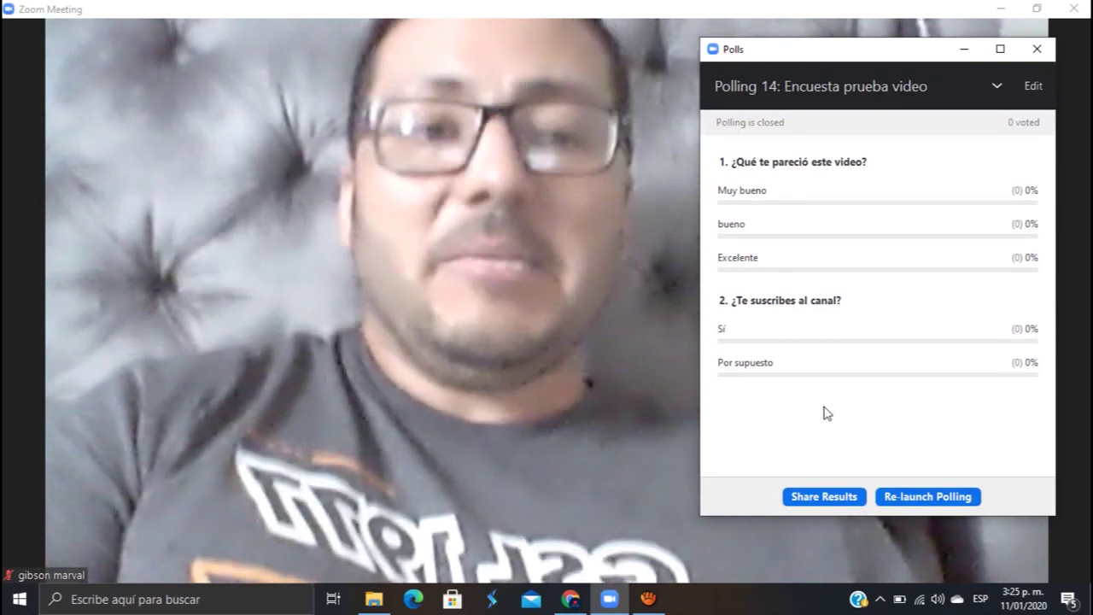